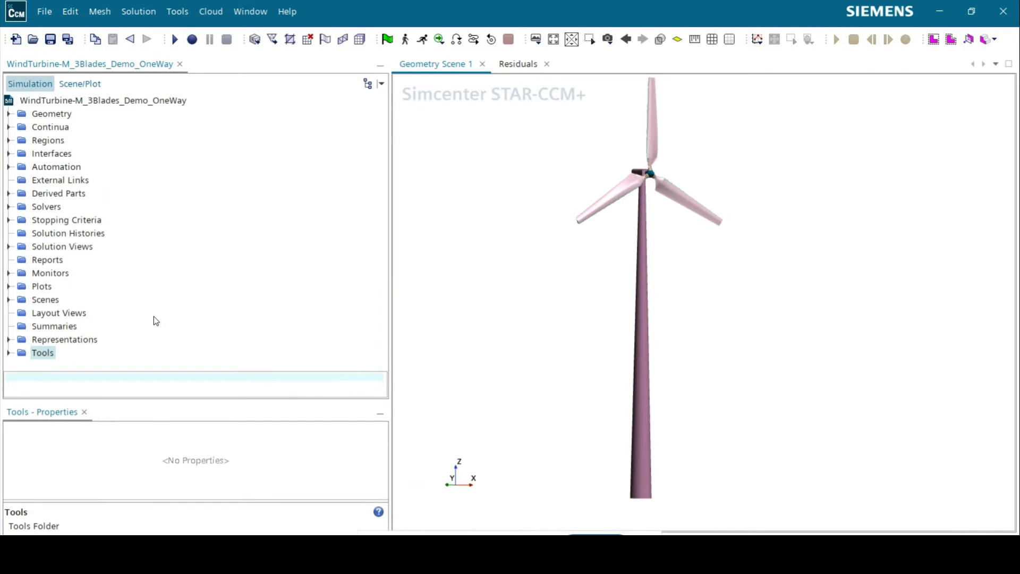
Step: Review the Blades_rotor, Nacelle, Tower, WindTurbine and Rotating_domain parts and the Unite operation
click(9, 114)
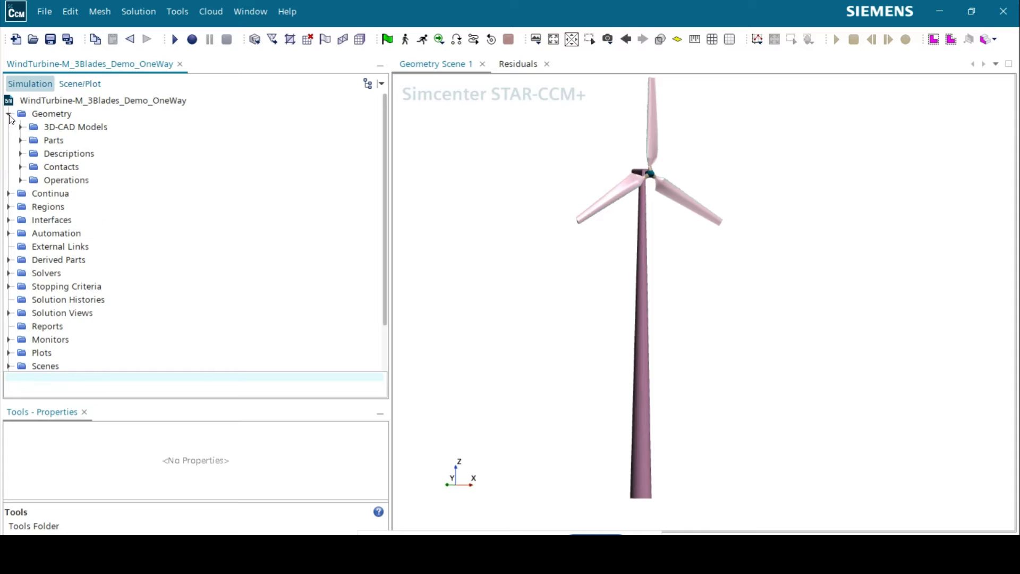
click(21, 140)
click(63, 154)
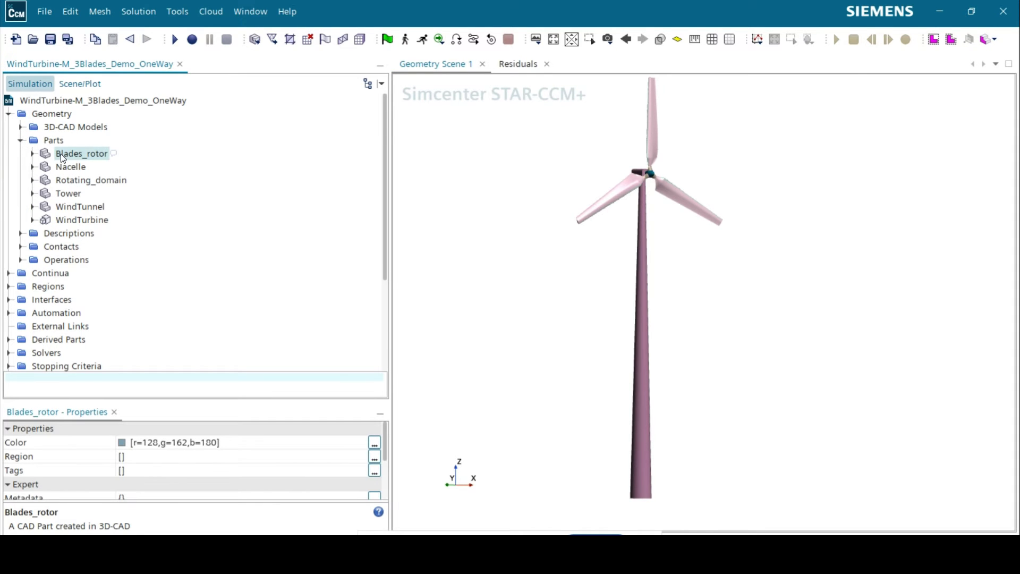
click(68, 168)
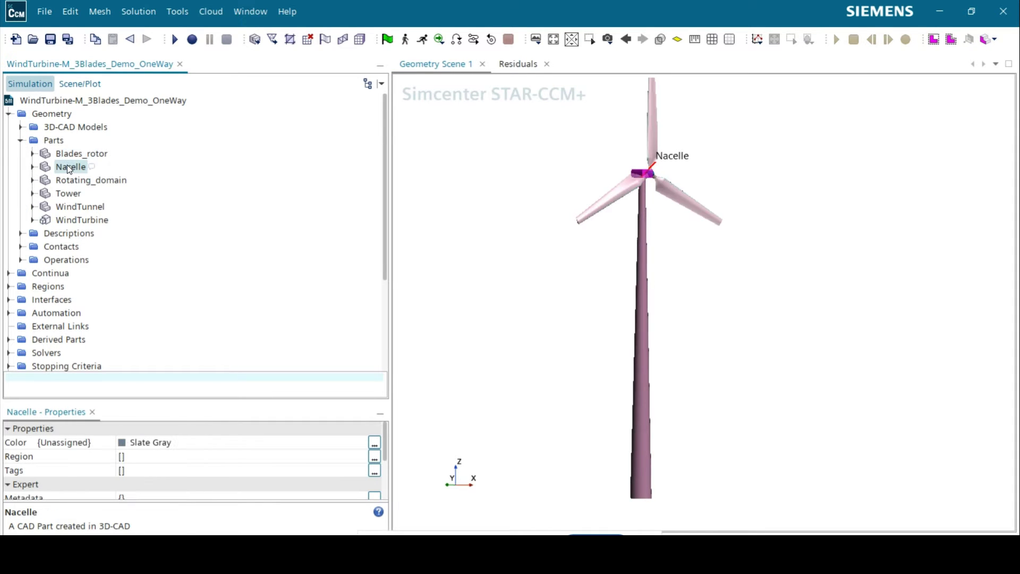
click(71, 196)
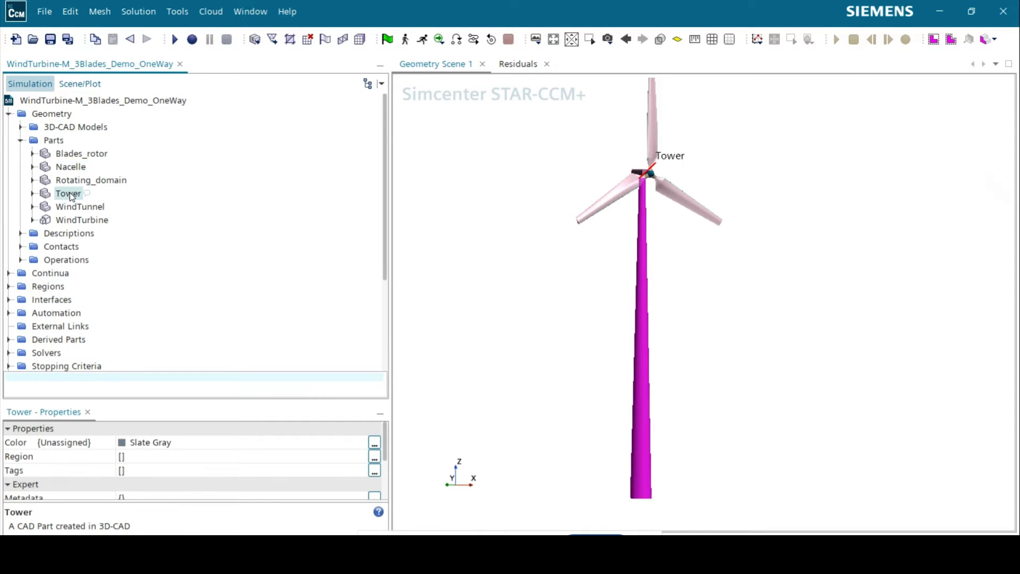
click(20, 260)
click(53, 274)
click(91, 221)
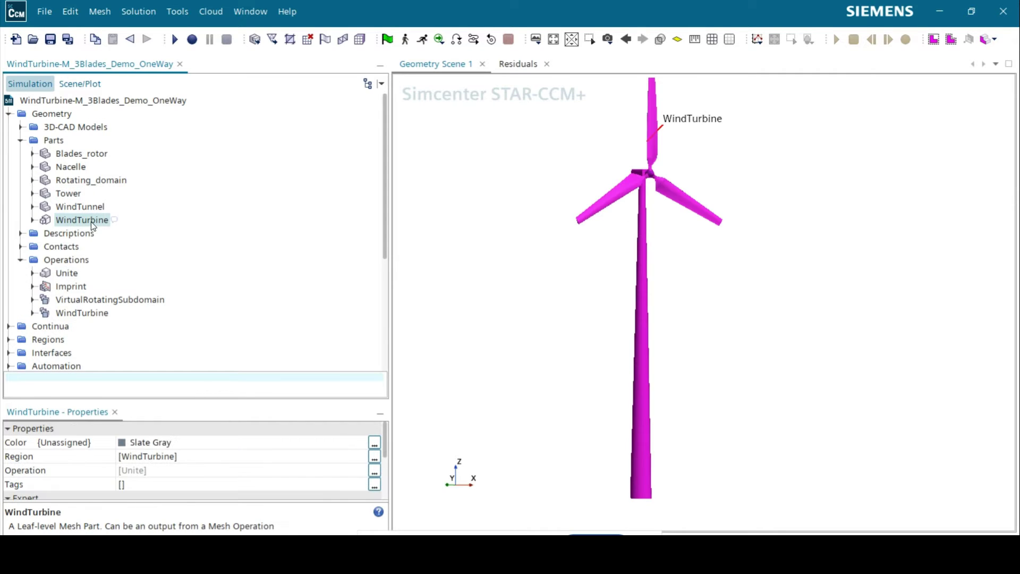
click(76, 179)
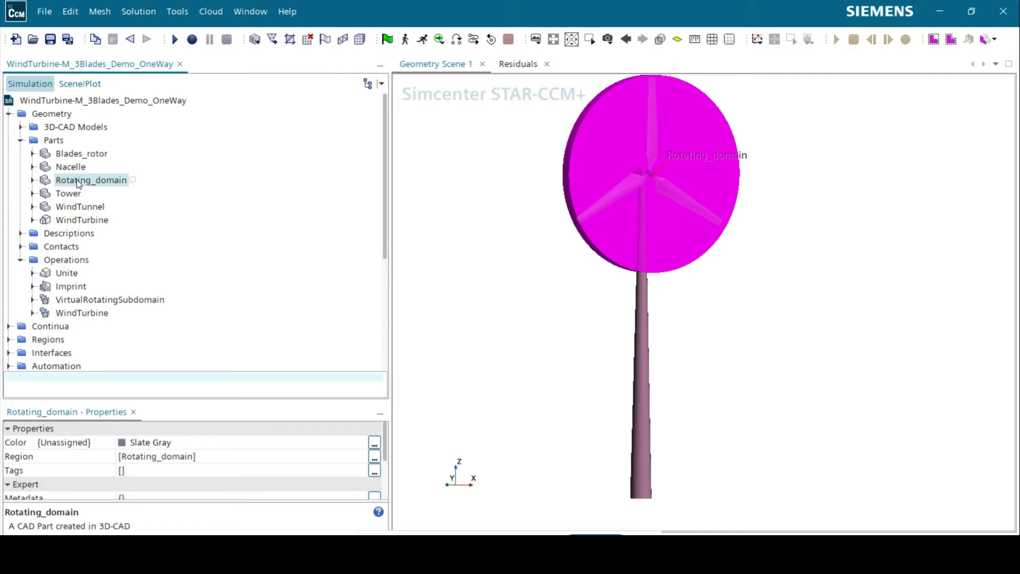
Step: Add the WindTunnel part to Geometry Scene 1 through the Surface 1 displayer
click(85, 208)
scroll(745, 163, down, 5)
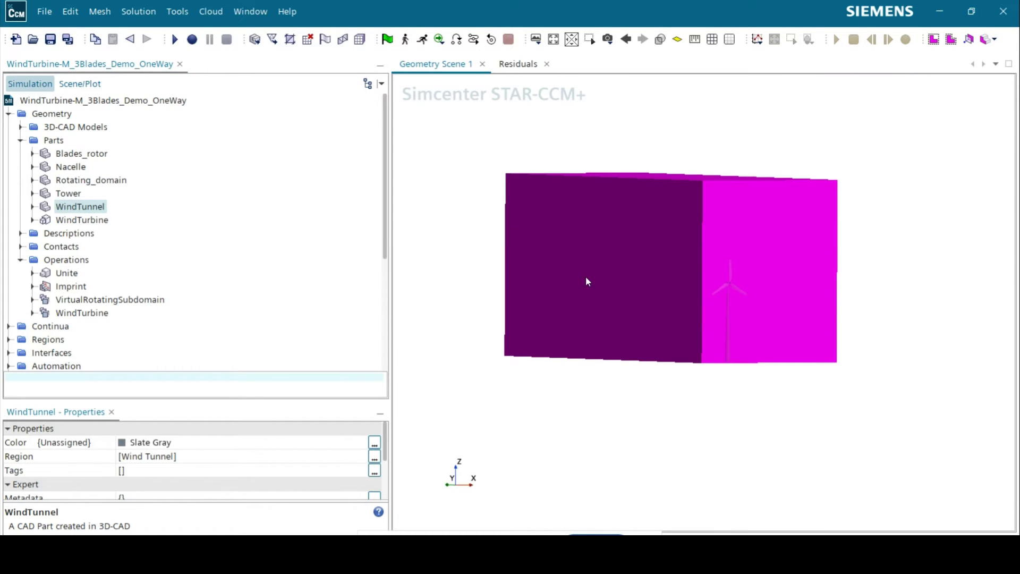
drag(540, 245, 539, 246)
click(409, 242)
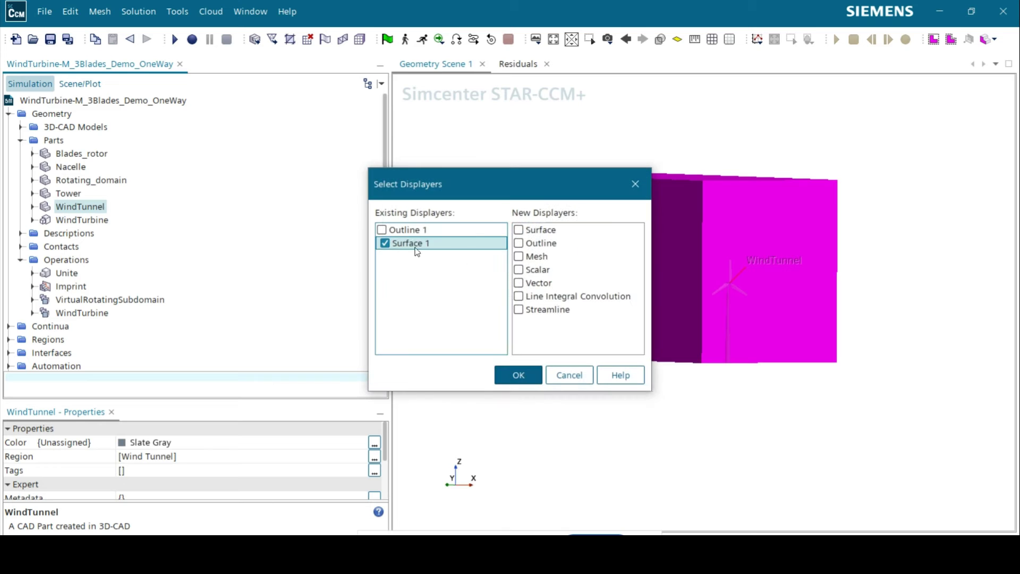
click(517, 374)
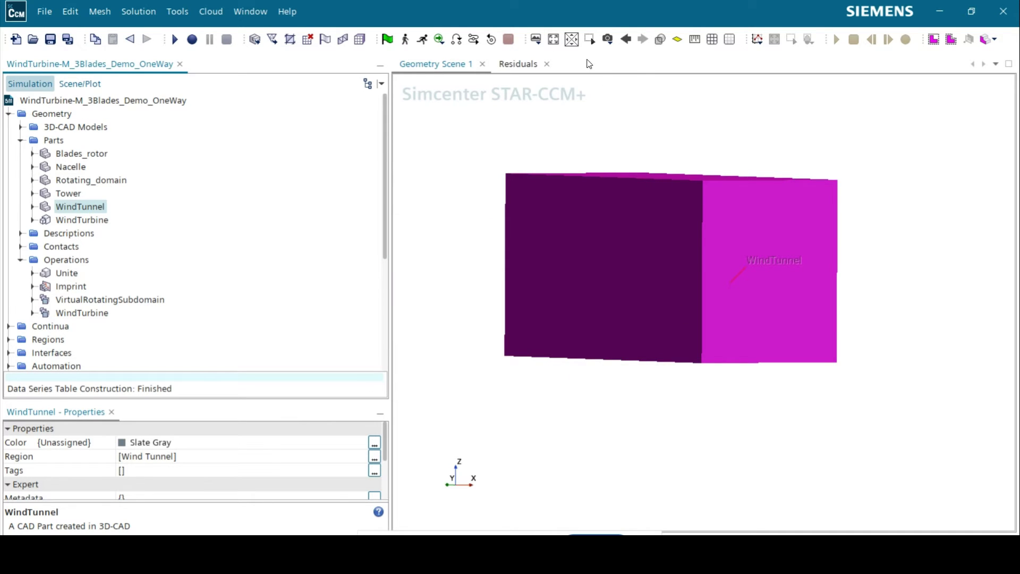
Step: Make Geometry Scene 1 transparent and orbit to an oblique view of the tunnel
click(660, 39)
click(703, 139)
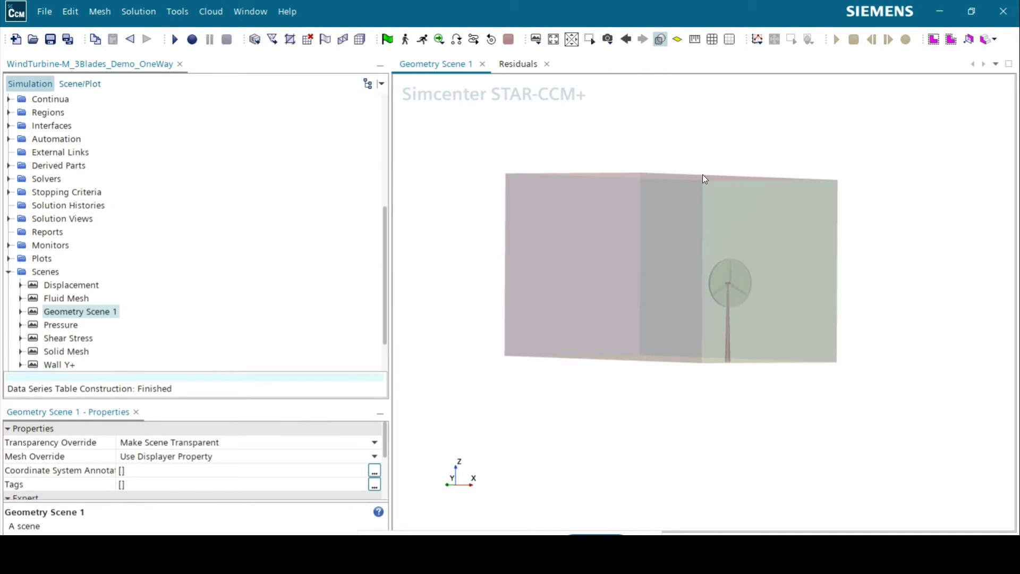
drag(703, 175, 720, 292)
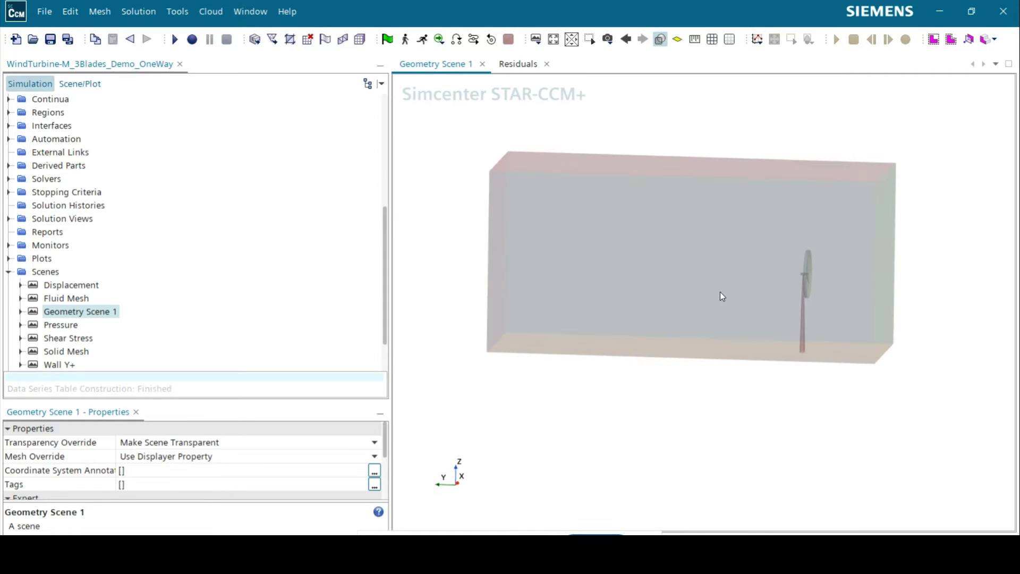
scroll(19, 207, up, 4)
scroll(18, 207, up, 2)
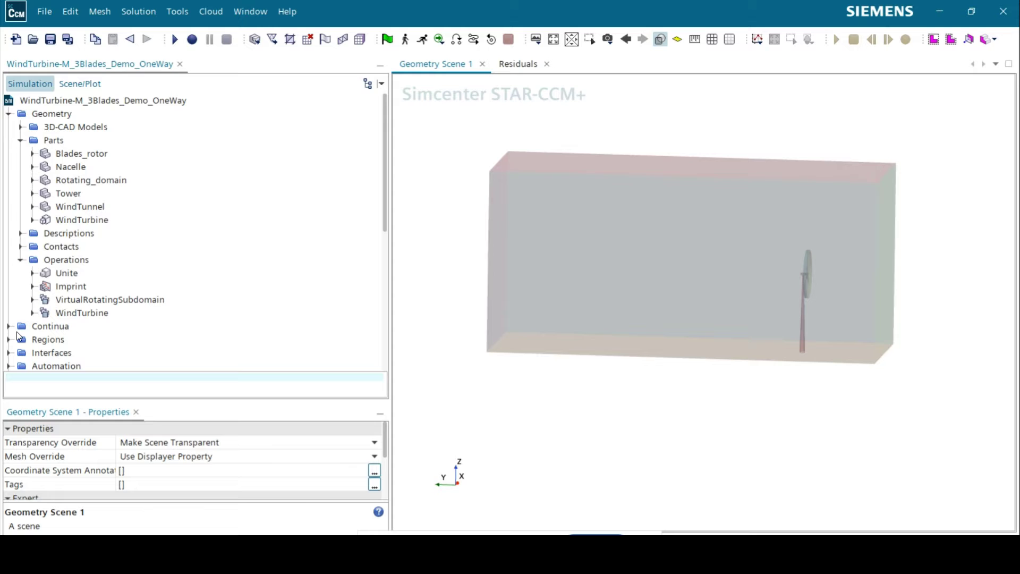
Step: Inspect the Imprint, VirtualRotatingSubdomain and WindTurbine operations, then list the Fluid and Solid continua
click(71, 286)
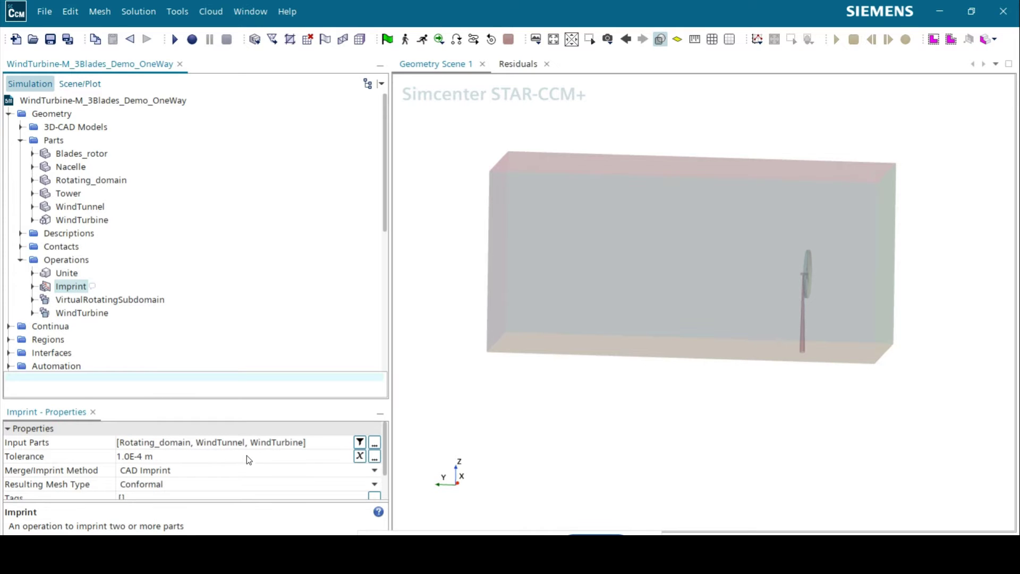
click(73, 299)
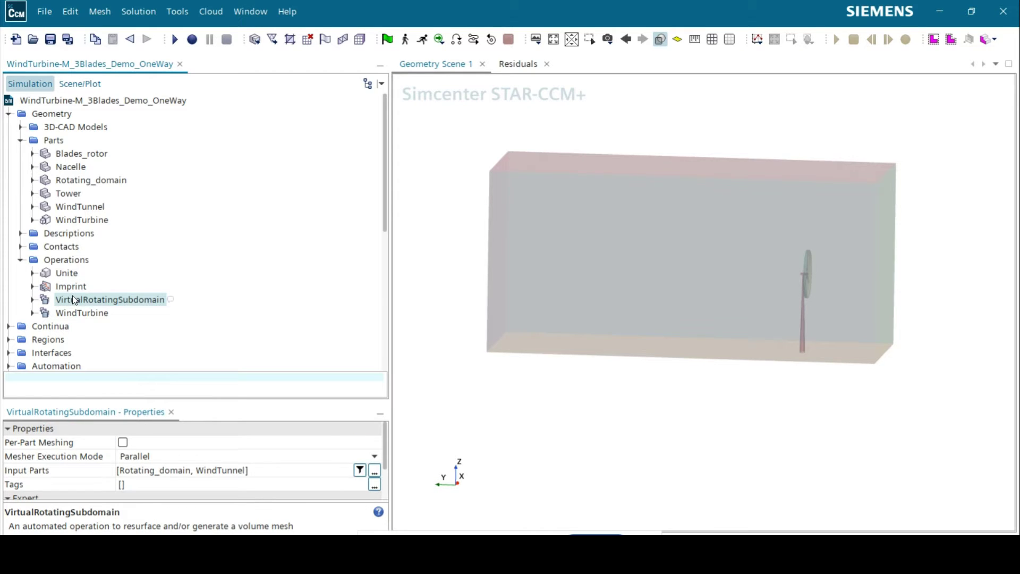
click(76, 314)
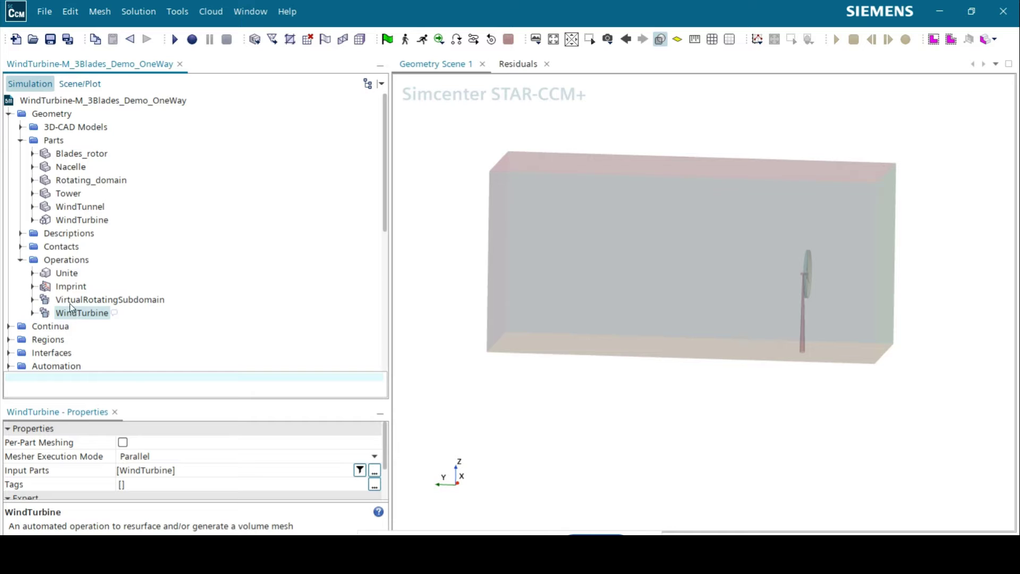
scroll(28, 280, down, 1)
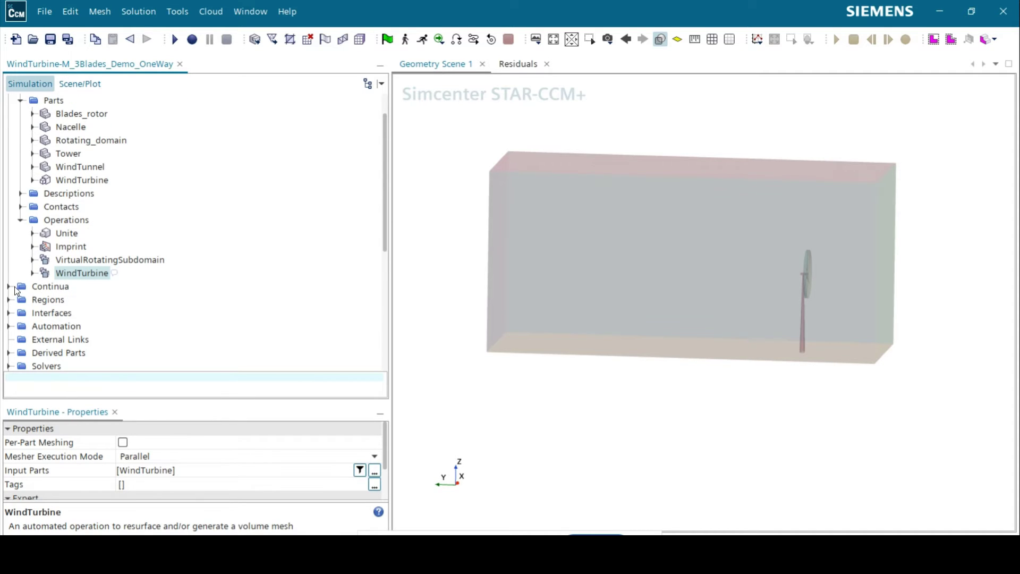
click(14, 286)
scroll(54, 257, down, 1)
click(54, 259)
click(58, 274)
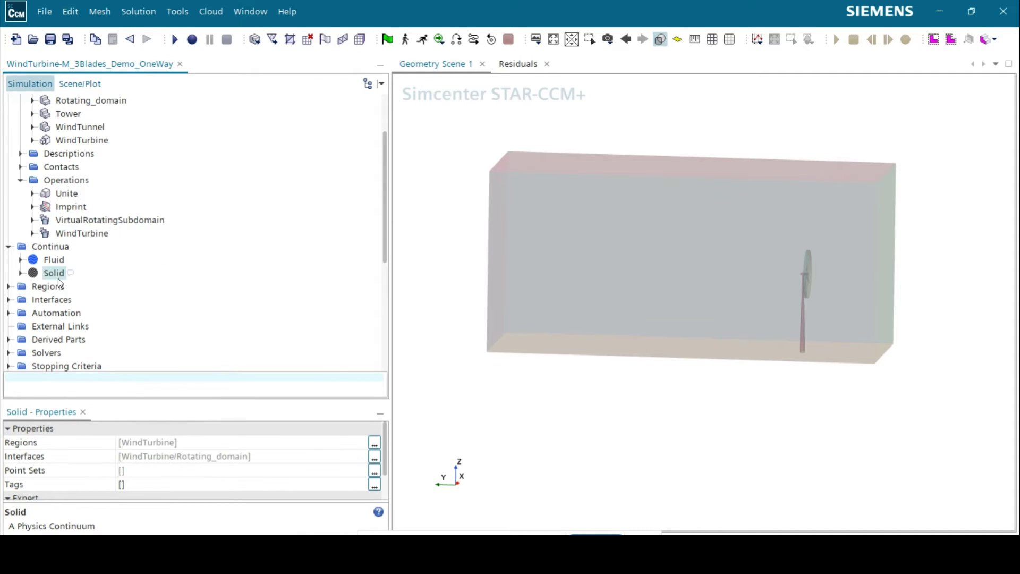
click(53, 261)
right_click(53, 261)
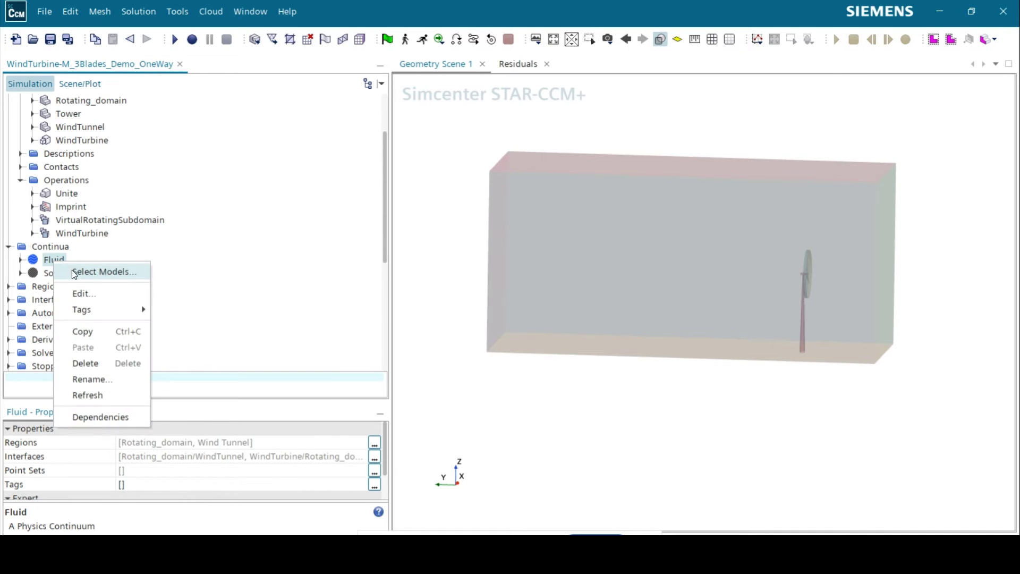
click(85, 271)
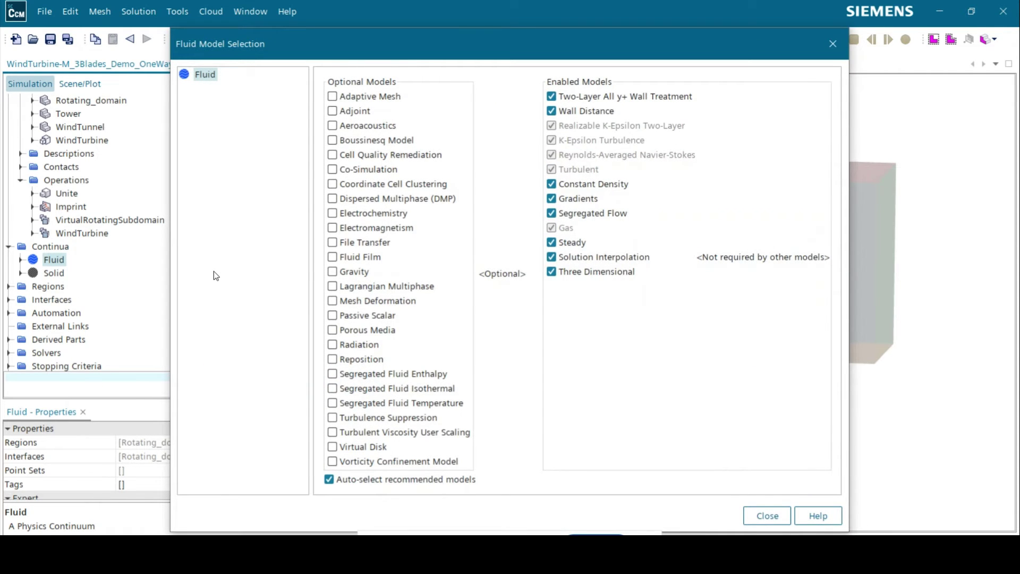
click(780, 510)
right_click(62, 278)
click(85, 288)
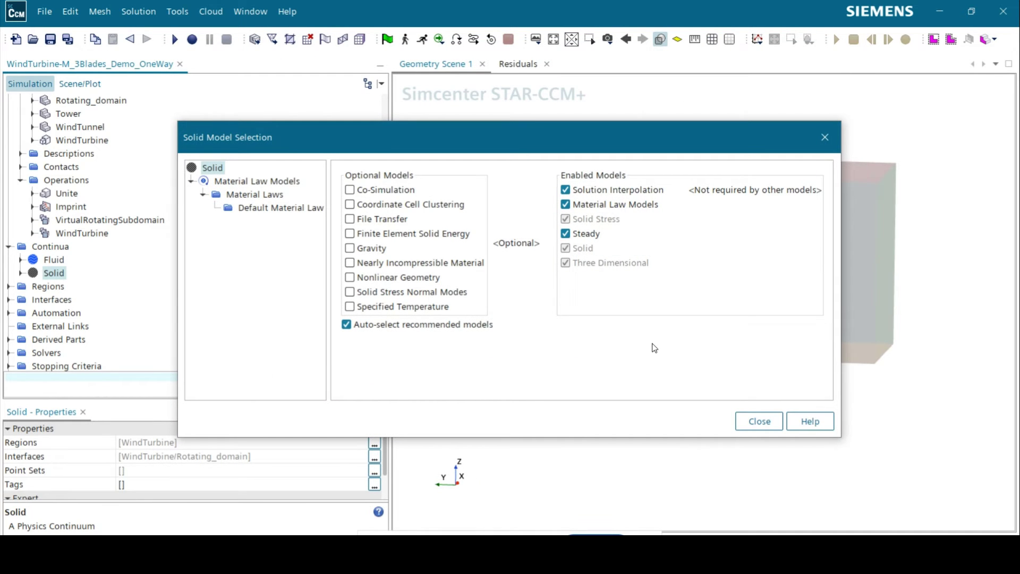
click(244, 182)
click(250, 196)
click(253, 207)
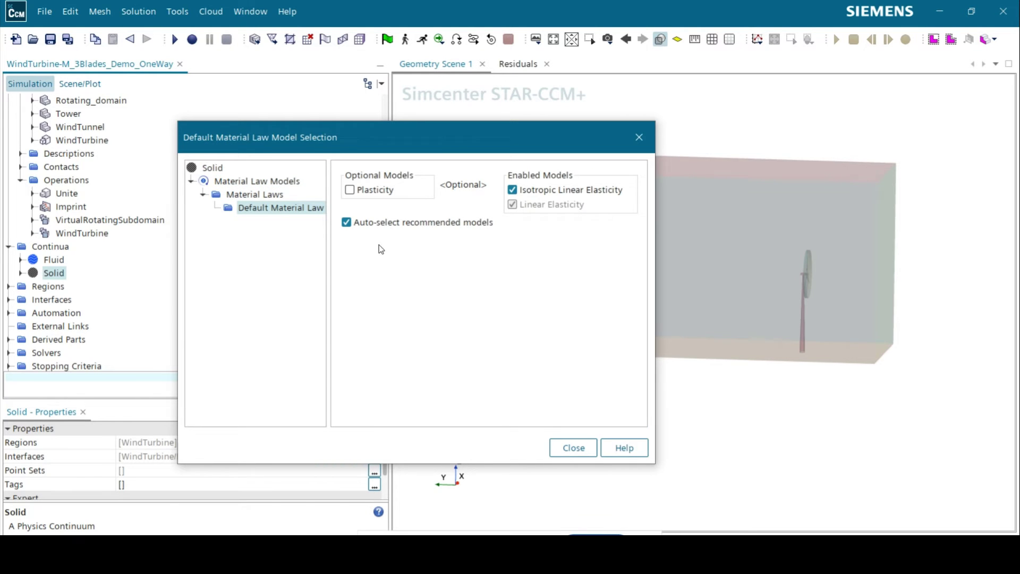
click(574, 447)
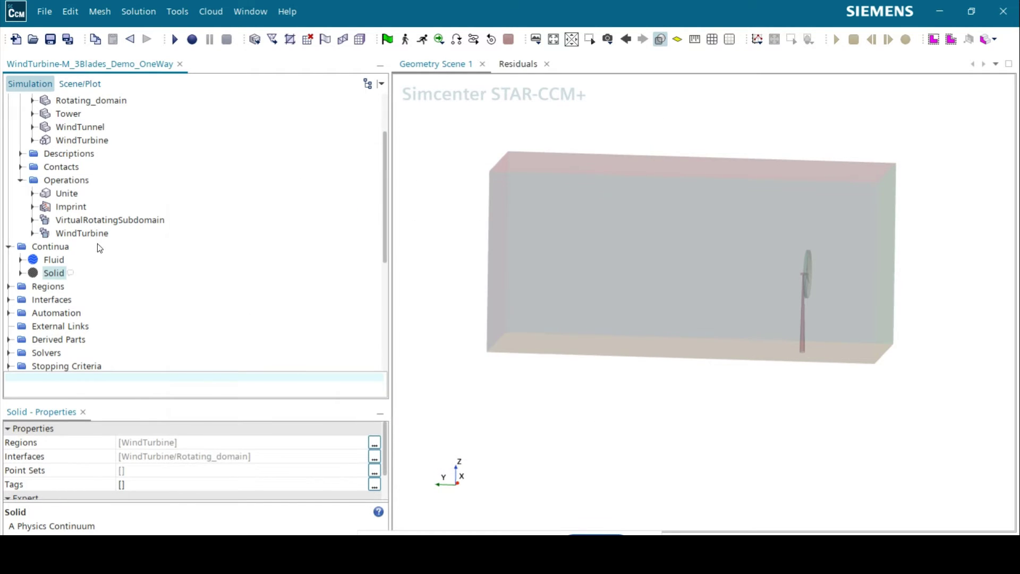
Step: Collapse the Continua and Geometry branches and expand Regions
click(9, 247)
scroll(21, 170, up, 2)
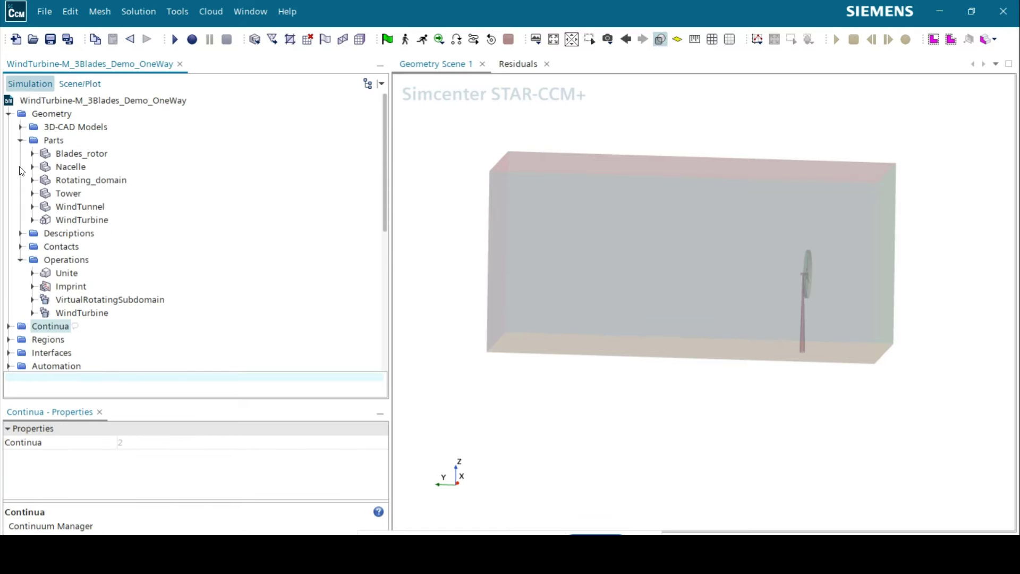
click(10, 113)
click(9, 140)
Step: Highlight the Rotating_domain, Wind Tunnel and WindTurbine regions, orbiting the scene around each
click(65, 154)
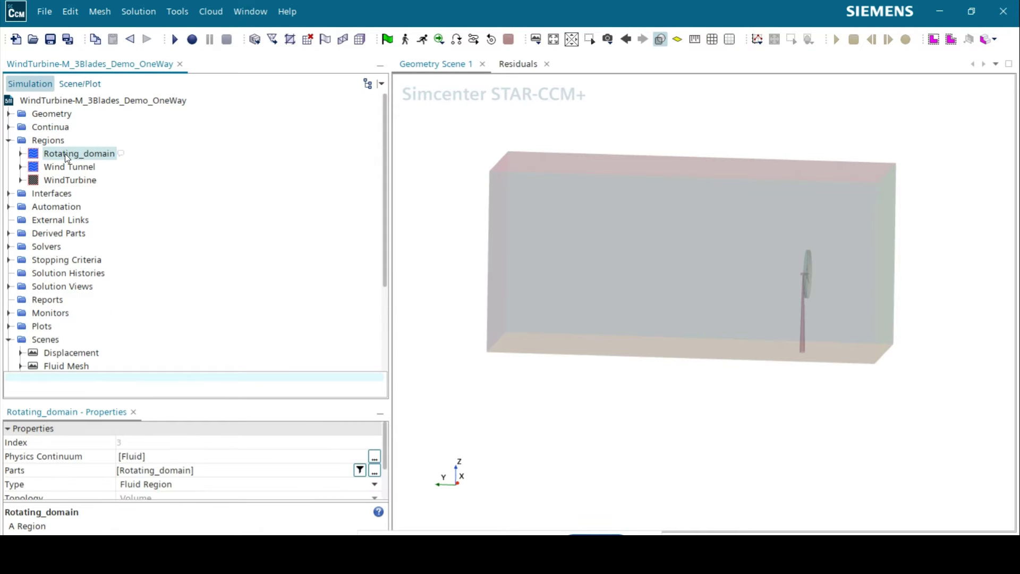
drag(868, 383, 806, 380)
click(68, 167)
drag(972, 396, 967, 405)
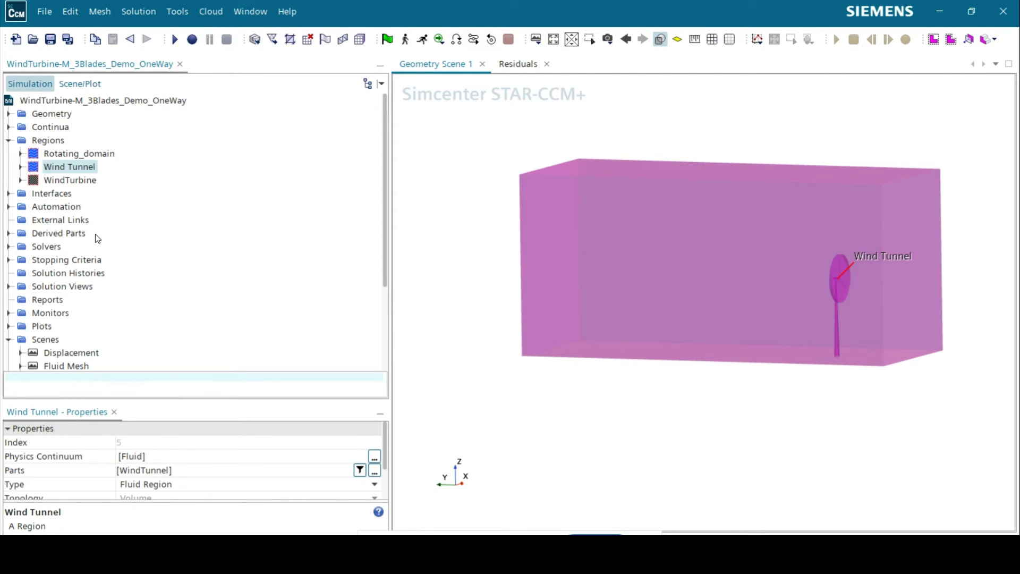
click(80, 179)
drag(859, 382, 881, 386)
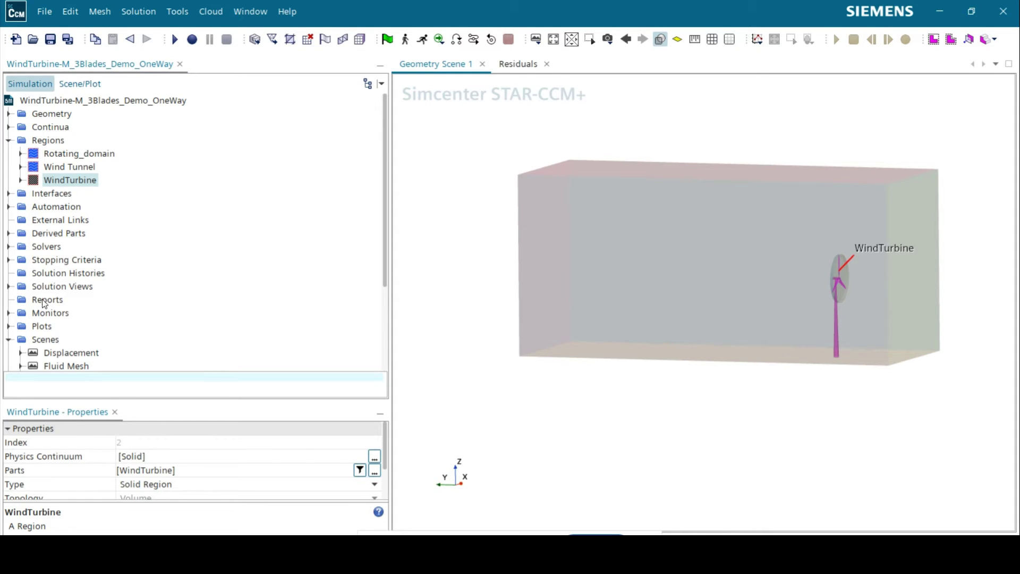
scroll(43, 303, down, 1)
click(9, 299)
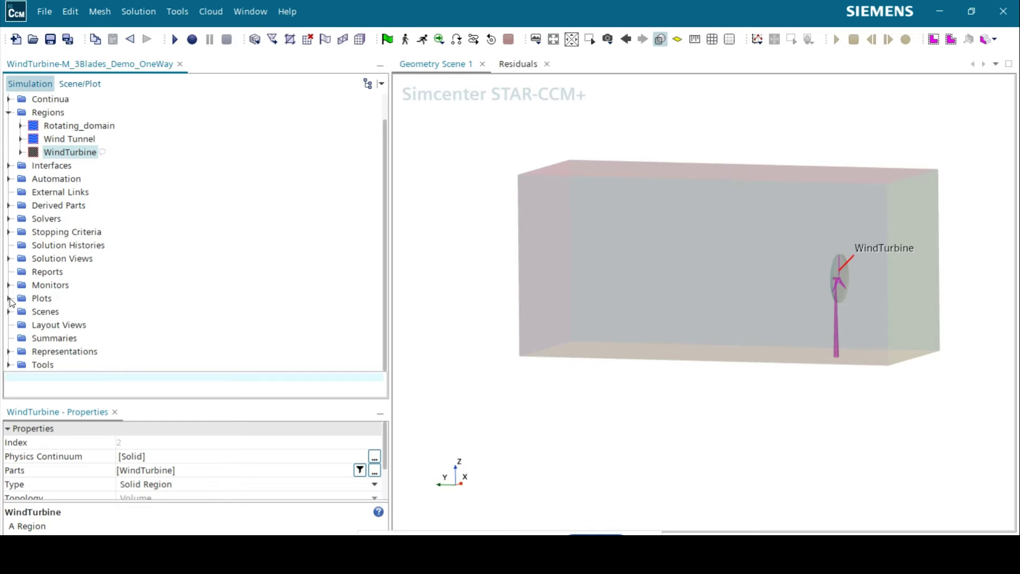
Step: Check the Rotating reference frame's settings, turning at 72.0 rpm
click(10, 365)
scroll(48, 330, down, 1)
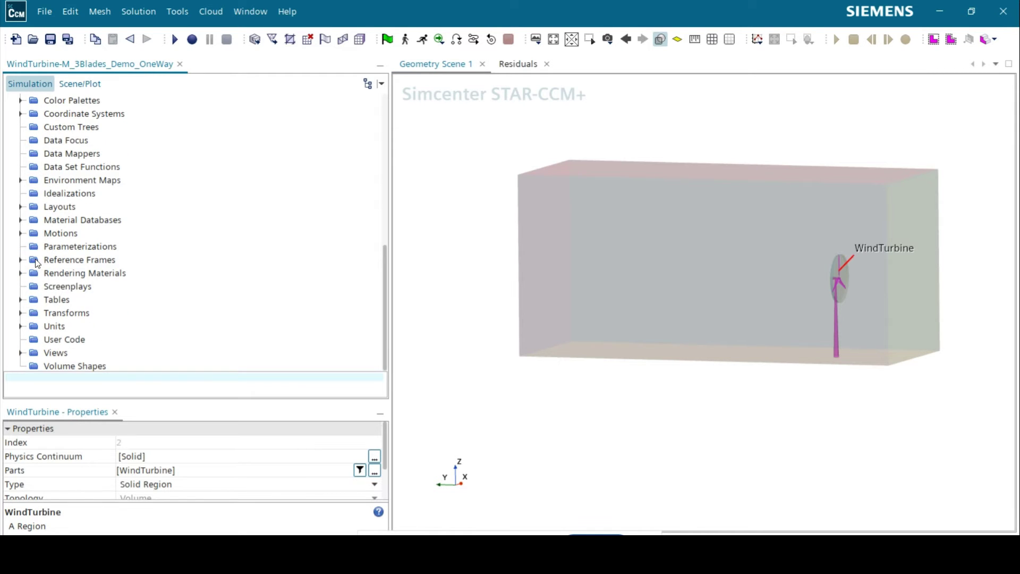
click(21, 232)
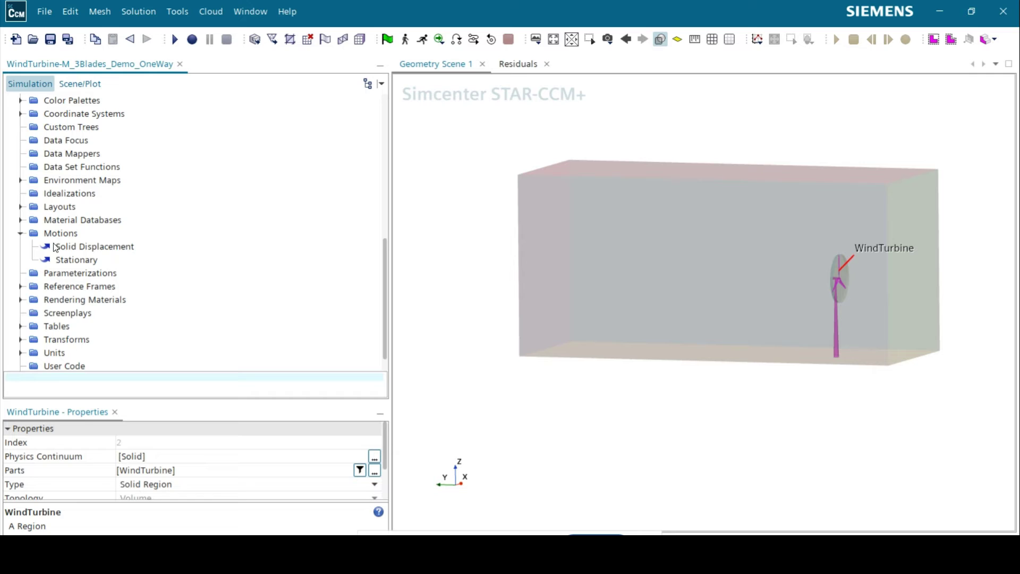
click(21, 234)
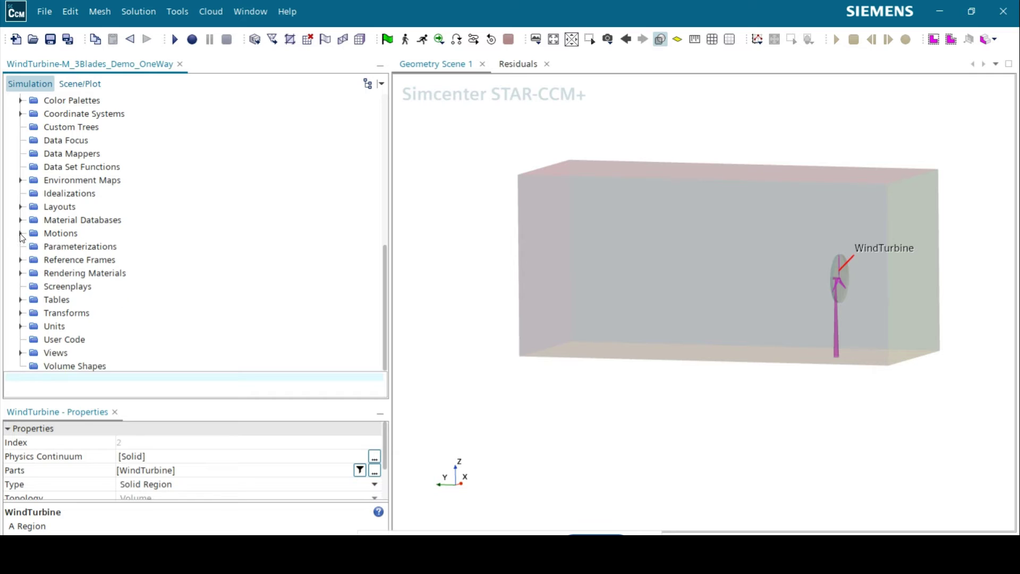
click(21, 259)
click(50, 285)
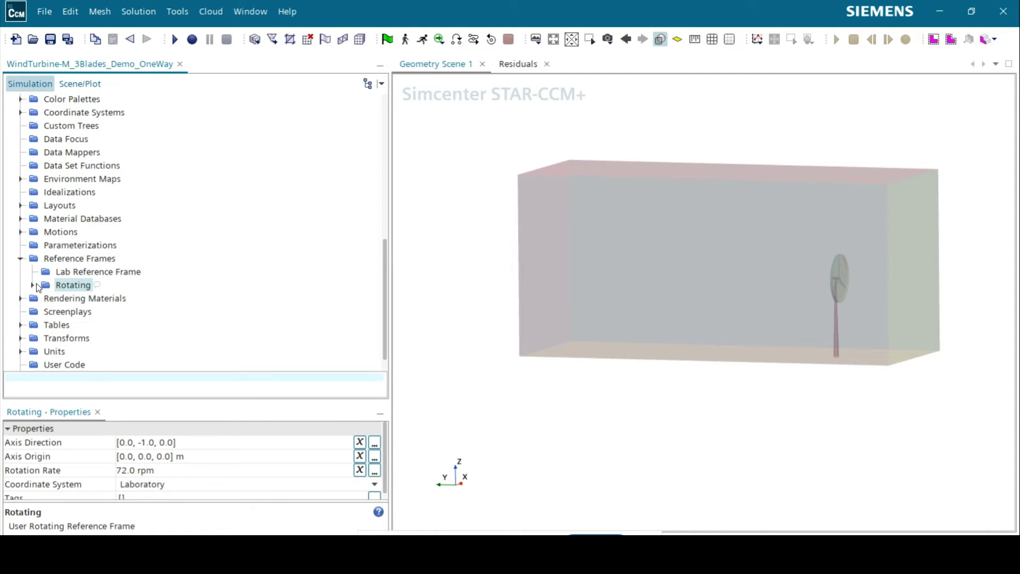
scroll(183, 486, down, 1)
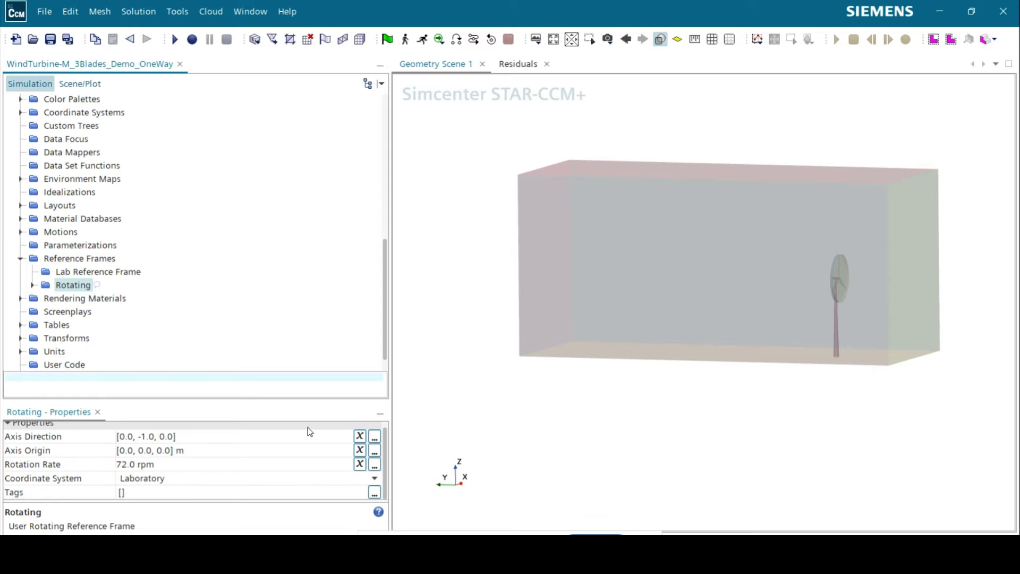
scroll(53, 212, up, 8)
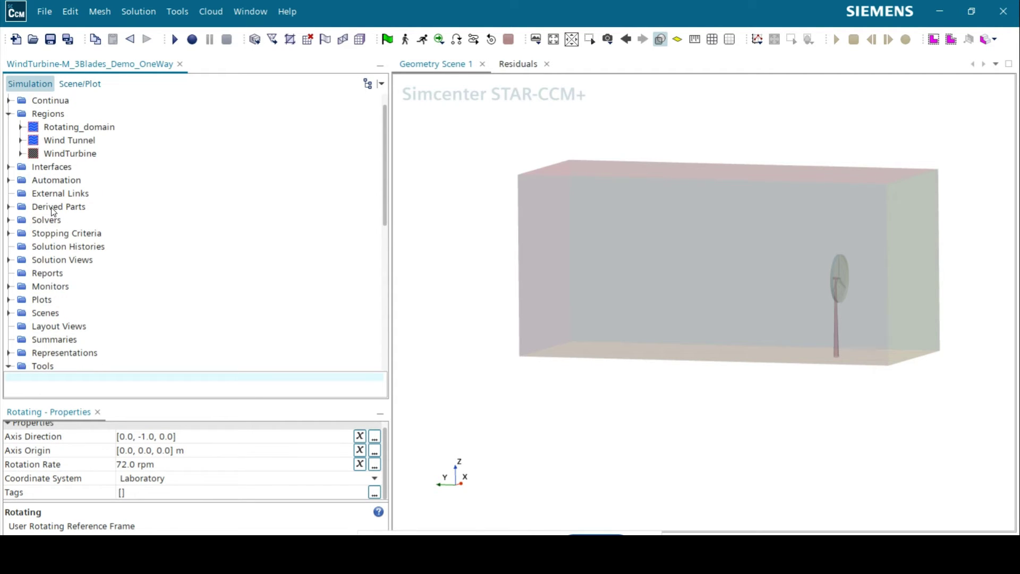
scroll(54, 212, up, 2)
Step: Check the WindTurbine and Rotating_domain motion specifications, then expand the Wind Tunnel region
click(21, 180)
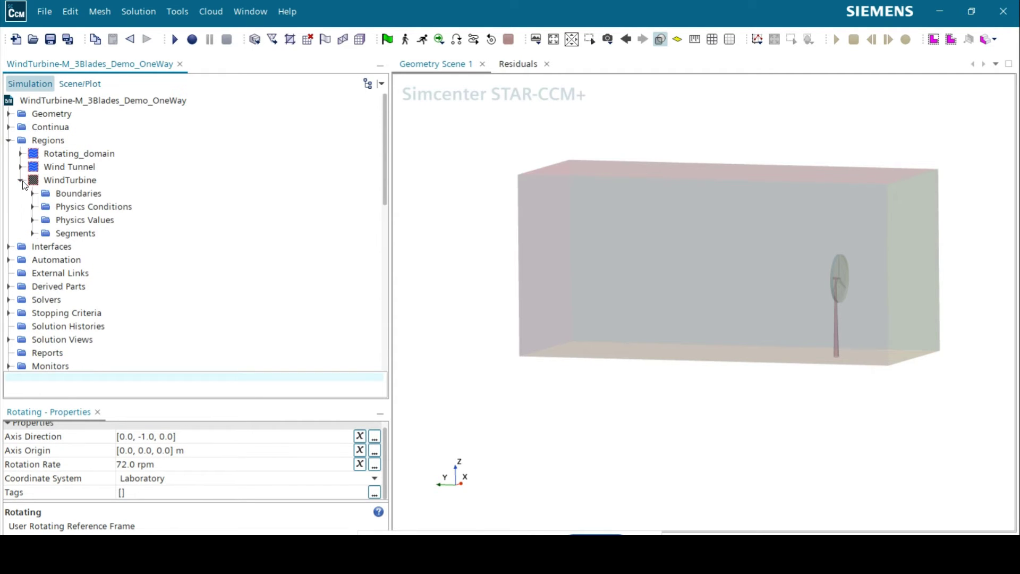
click(33, 220)
click(83, 234)
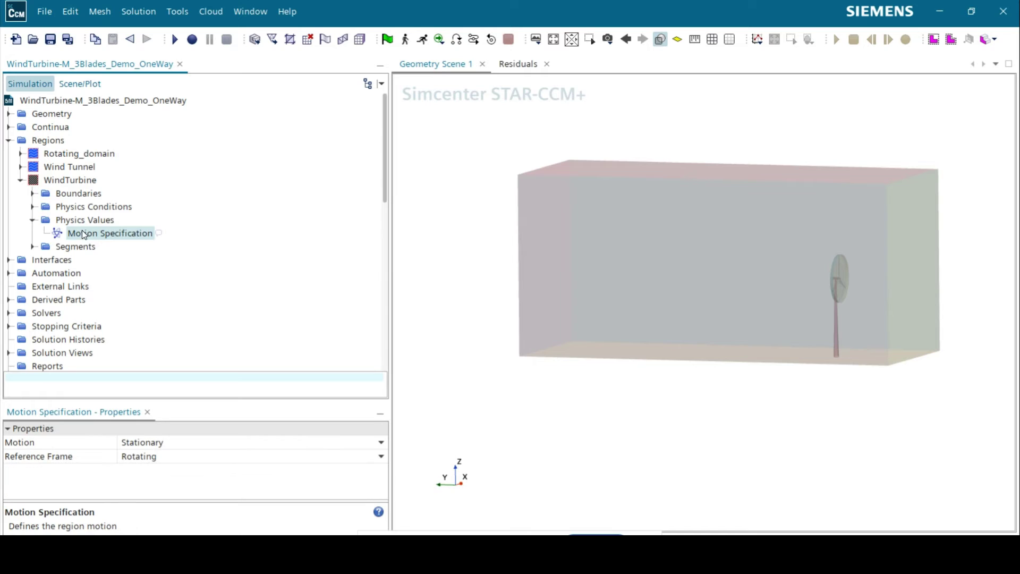
click(20, 154)
click(32, 193)
click(86, 210)
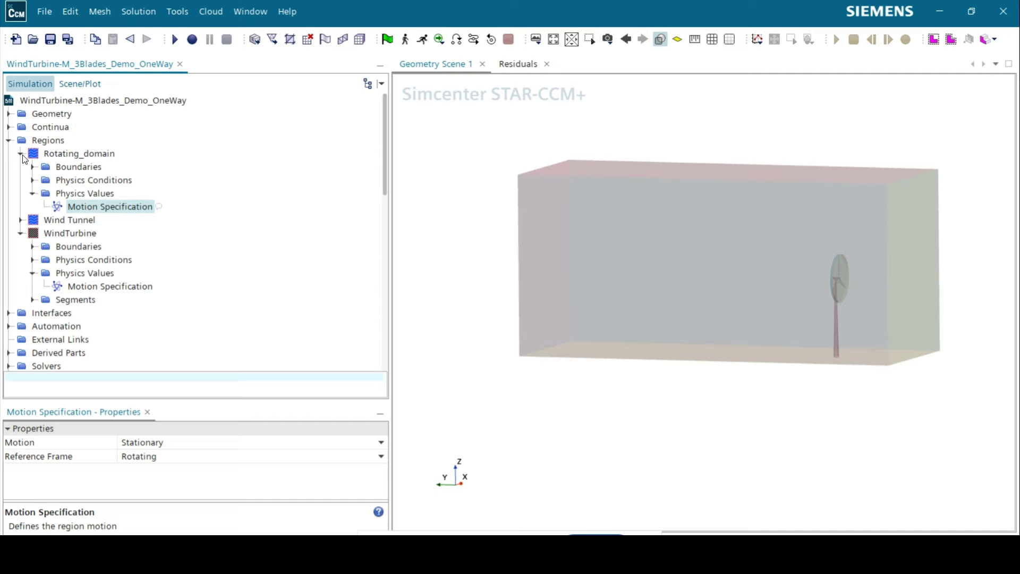
click(20, 233)
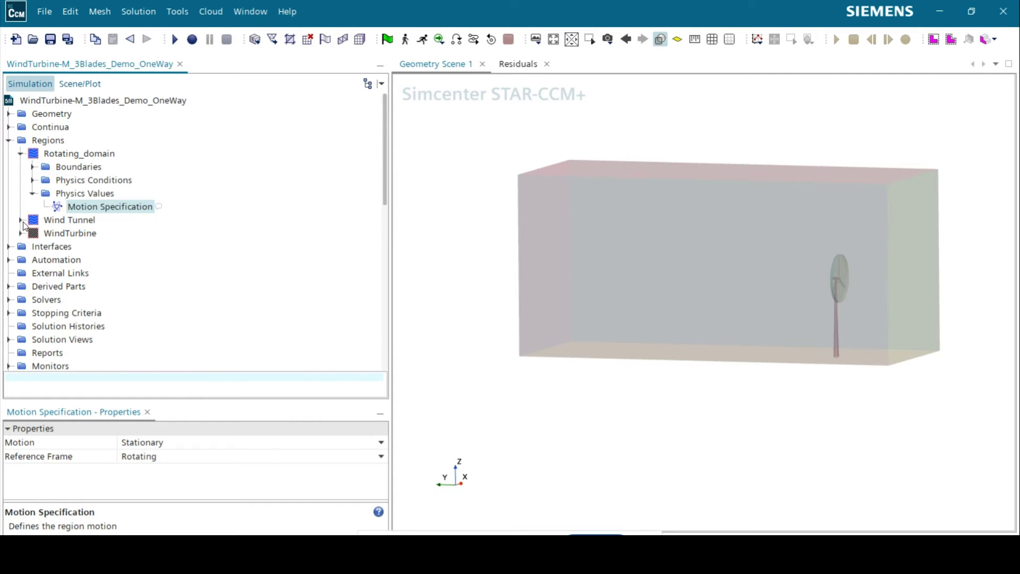
click(20, 220)
Step: Check the WindTunnel.Inlet velocity inlet with its velocity magnitude and the WindTunnel.Outlet pressure outlet
click(33, 234)
scroll(123, 224, down, 2)
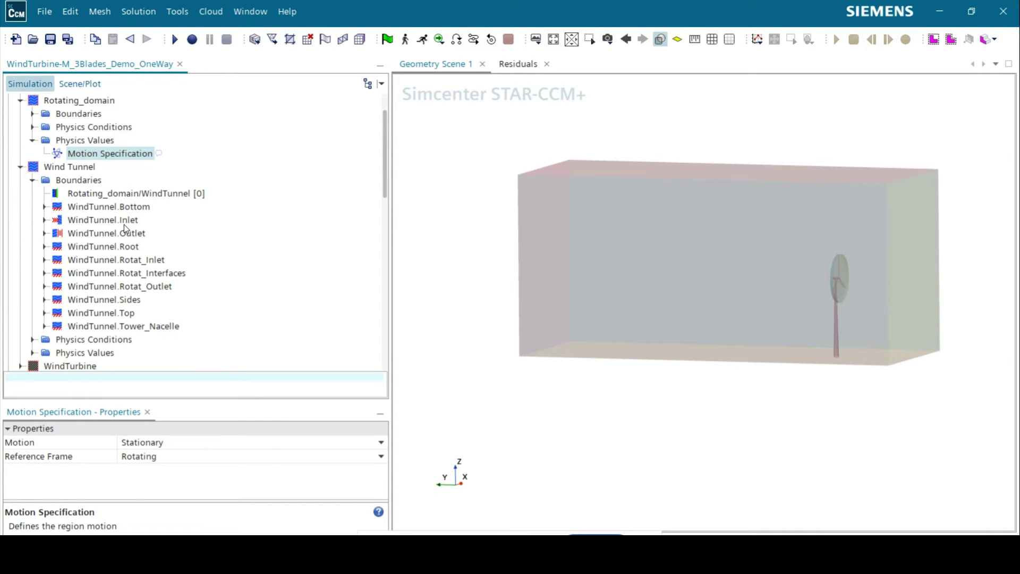
click(126, 221)
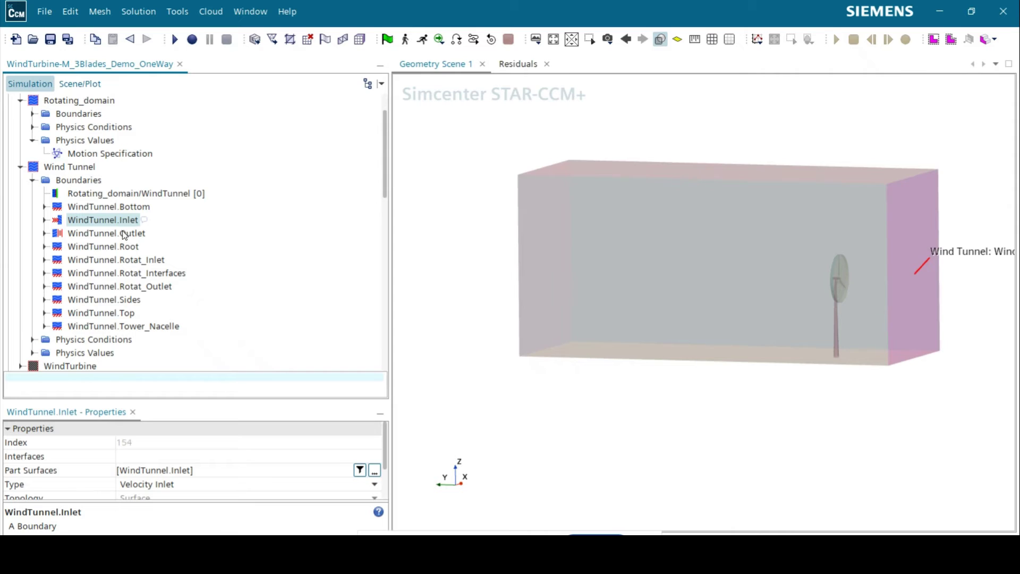
click(121, 234)
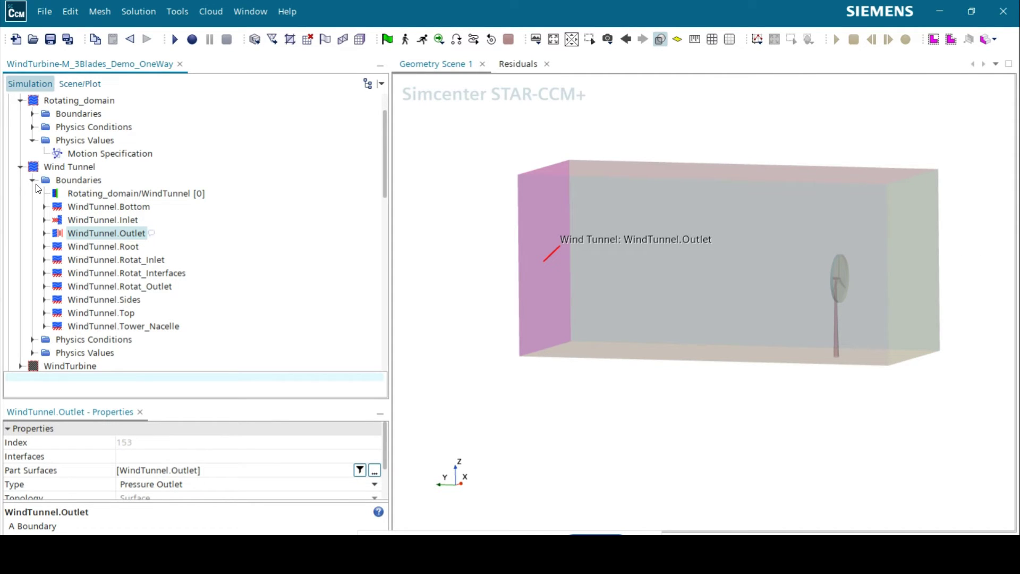
click(44, 220)
click(57, 247)
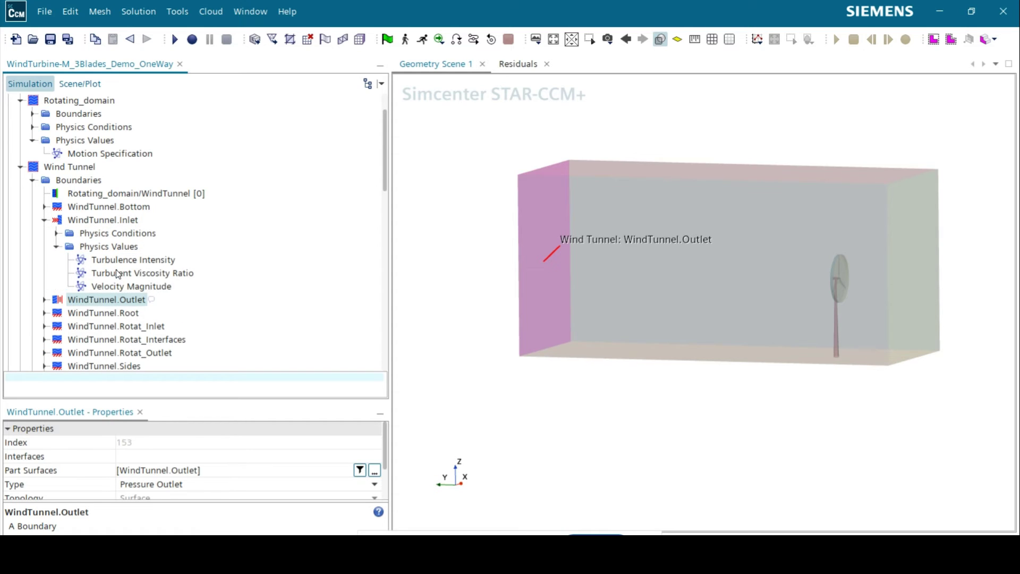
click(122, 287)
Step: Collapse Wind Tunnel and list the Rotating_domain boundaries
click(21, 167)
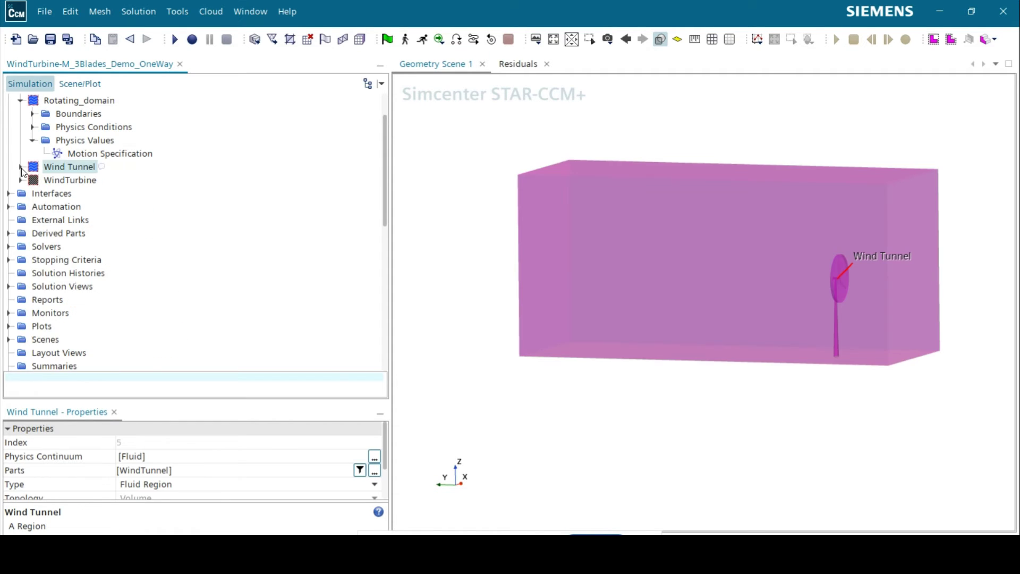
scroll(24, 173, up, 1)
click(29, 154)
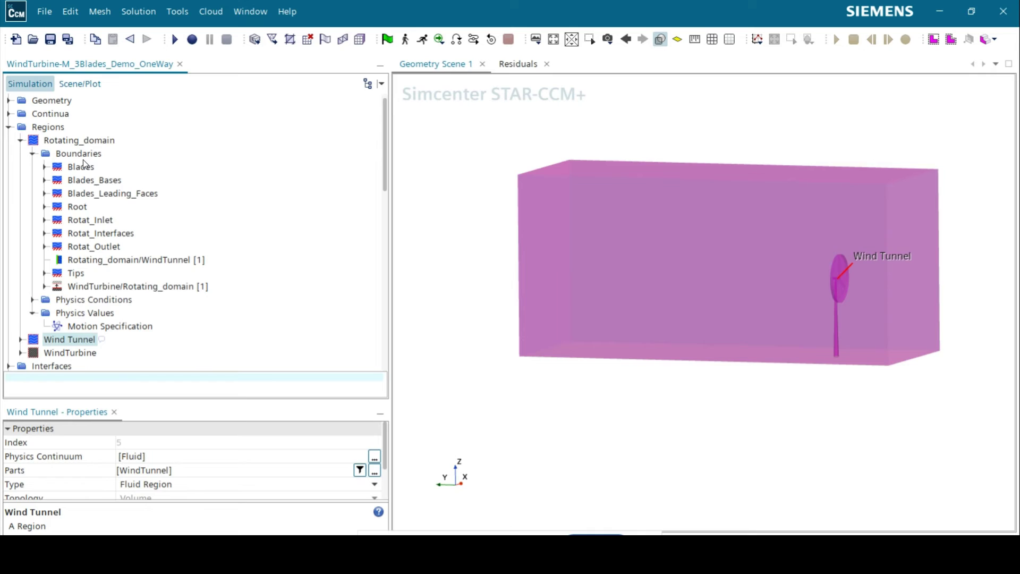
scroll(90, 162, down, 1)
Step: Inspect the Rotating_domain/WindTunnel [1] and WindTurbine/Rotating_domain [1] boundaries, zooming to the rotor
click(165, 220)
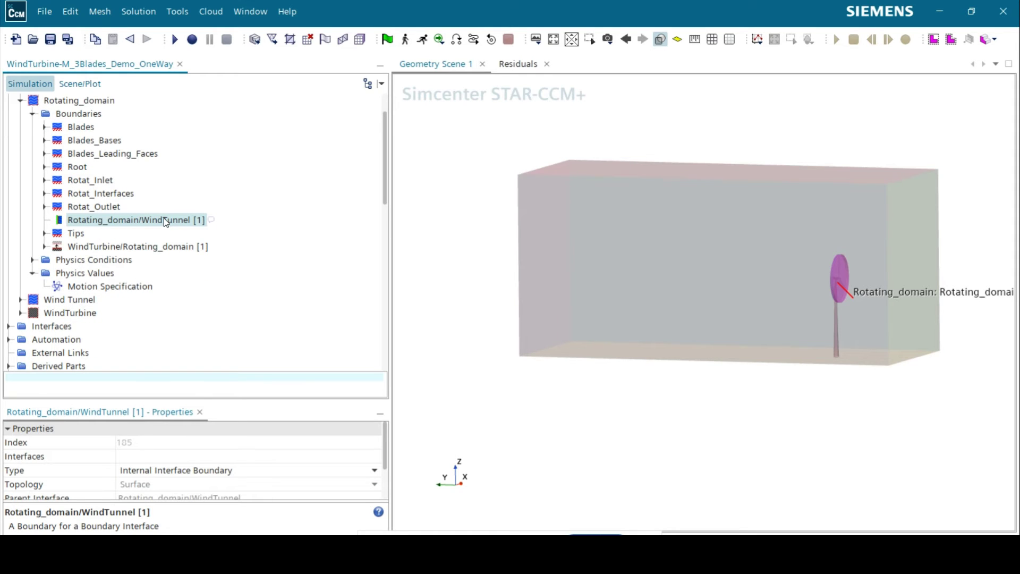
click(101, 247)
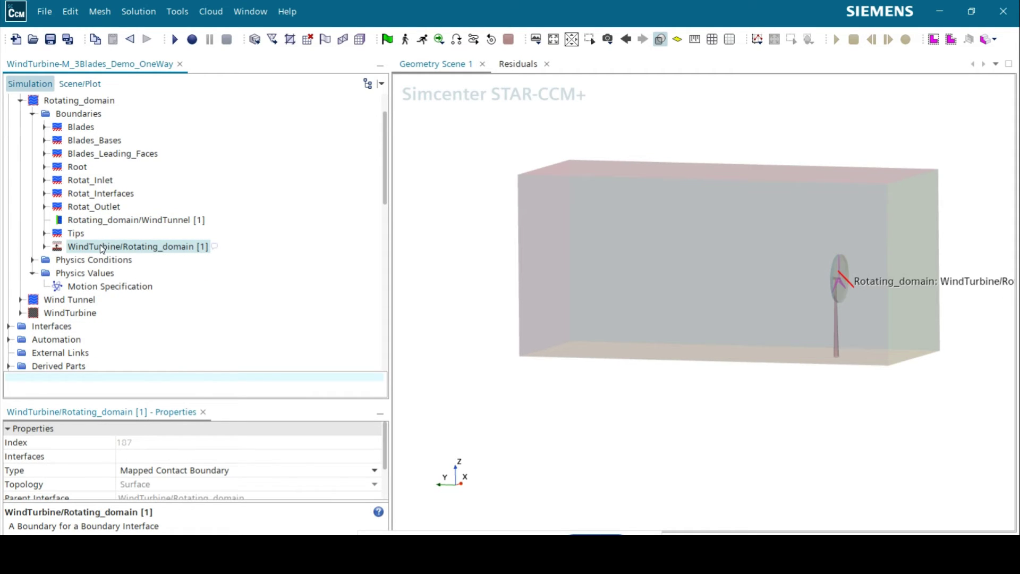
scroll(863, 297, up, 5)
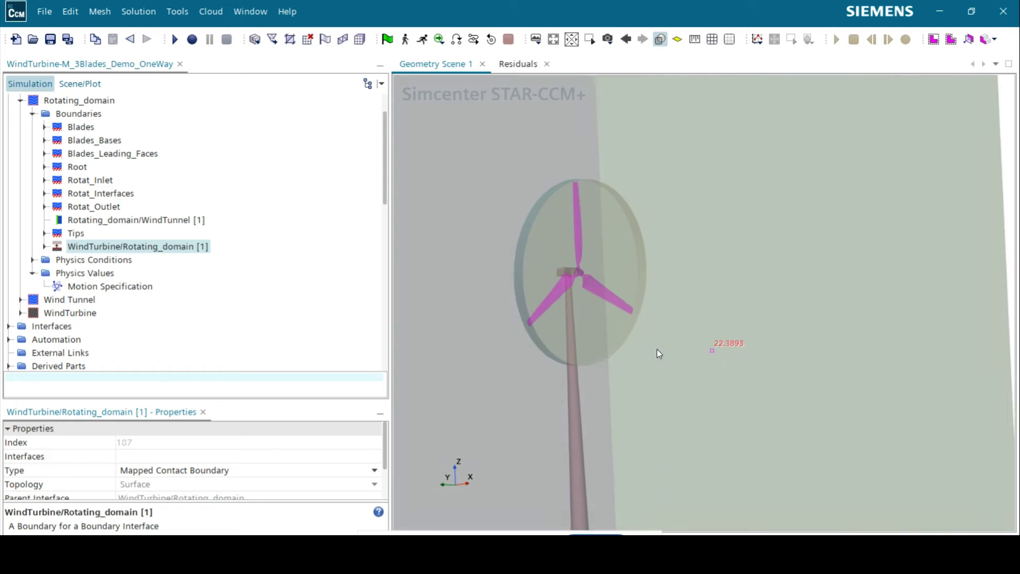
middle_drag(654, 351, 696, 298)
scroll(9, 250, down, 2)
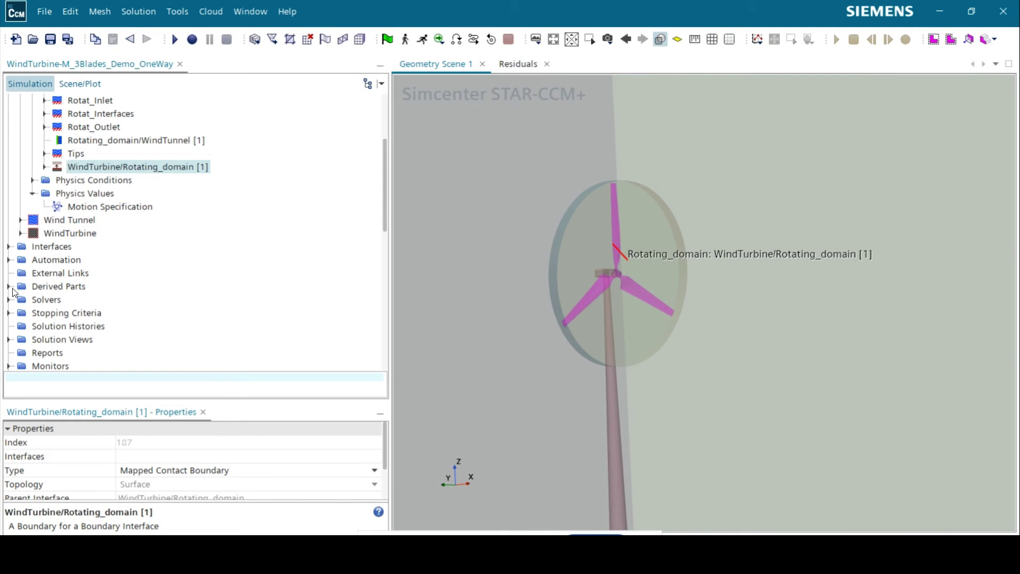
Step: Check the Rotating_domain/WindTunnel interface and the WindTurbine/Rotating_domain mapped contact interface
click(9, 248)
click(68, 259)
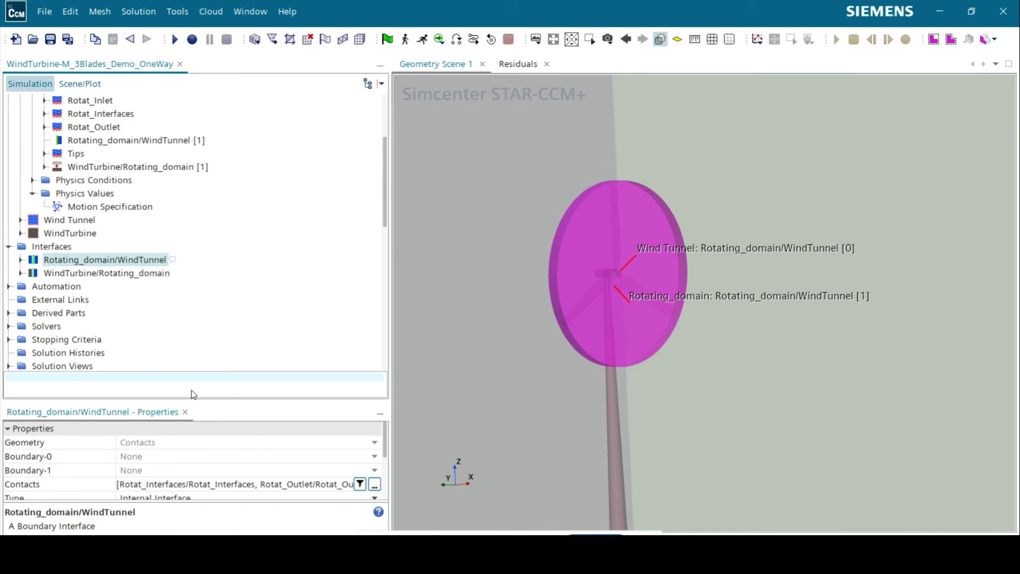
click(68, 273)
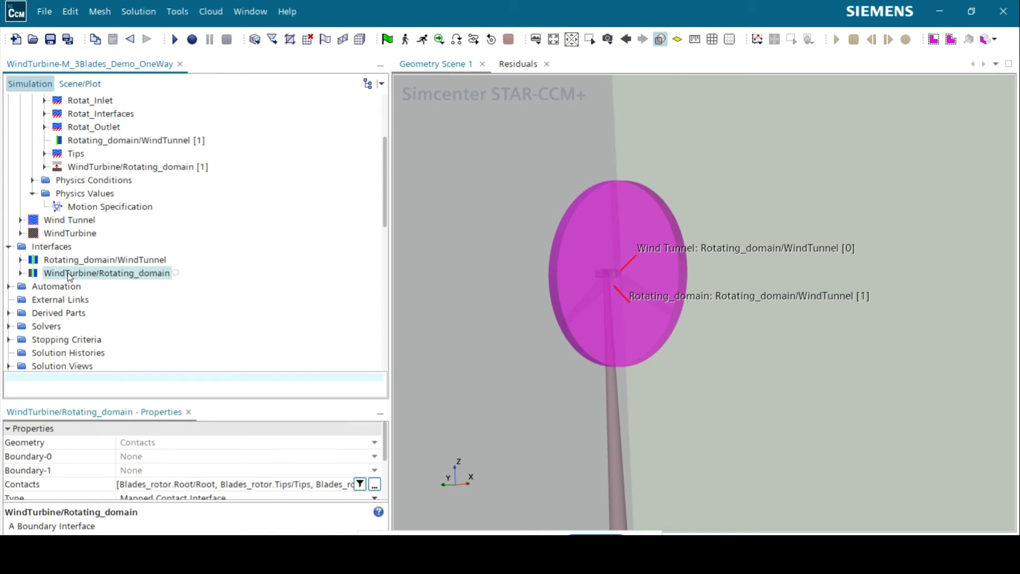
scroll(228, 486, down, 3)
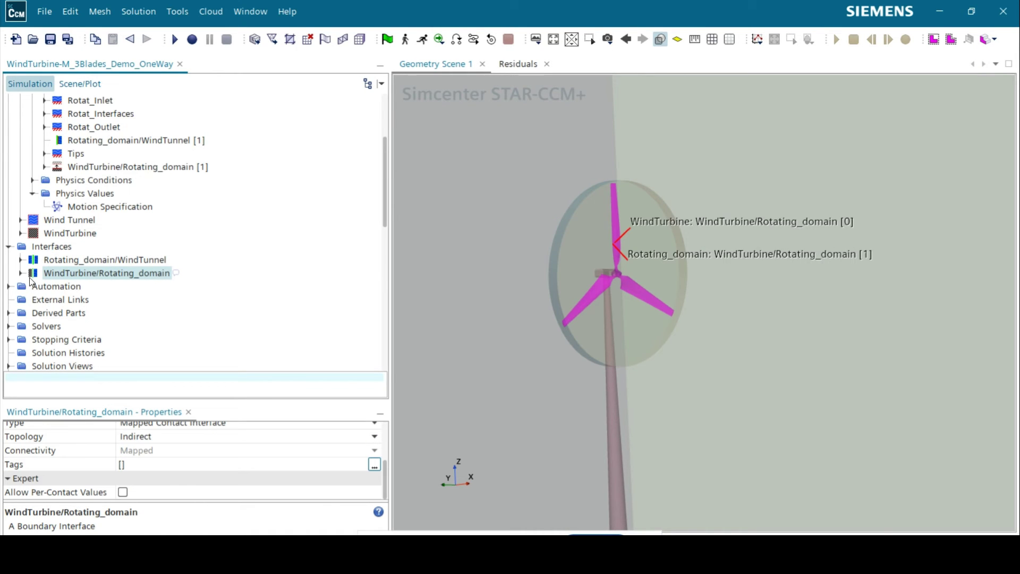
scroll(73, 237, up, 2)
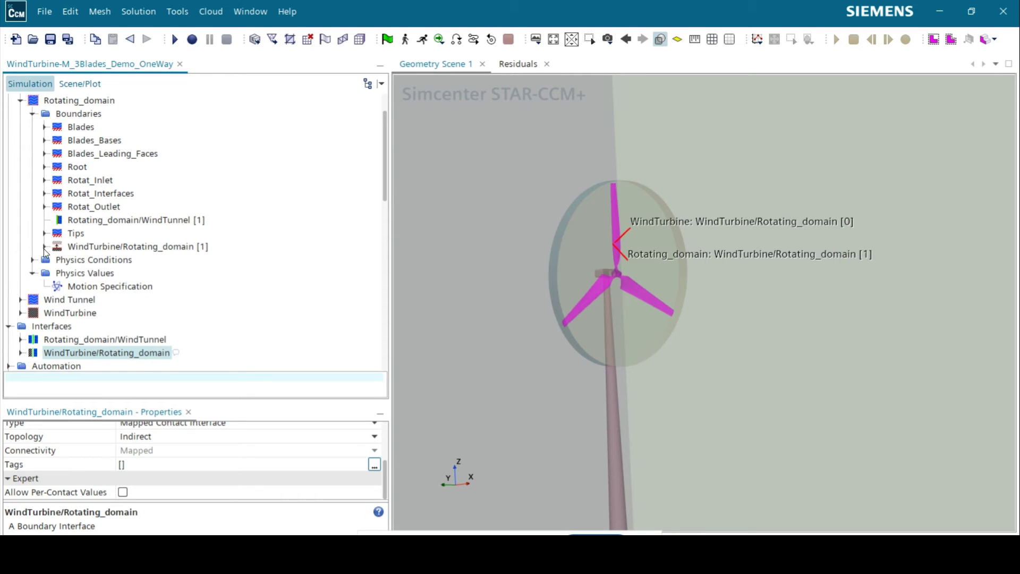
Step: Check the fluid-side FSI Coupling Specification on the WindTurbine/Rotating_domain [1] boundary
click(45, 246)
click(56, 273)
click(55, 260)
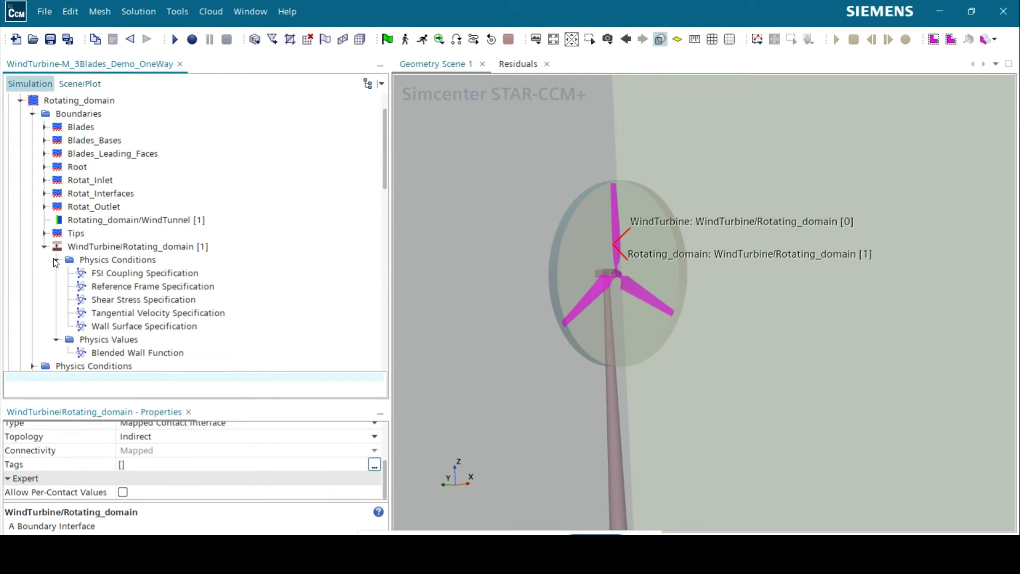
click(103, 272)
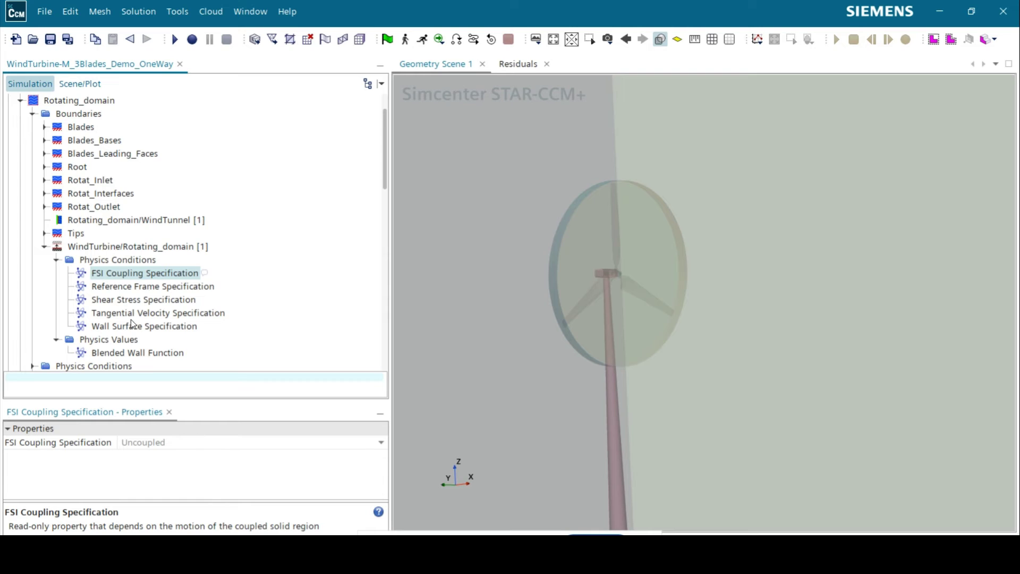
scroll(129, 298, down, 3)
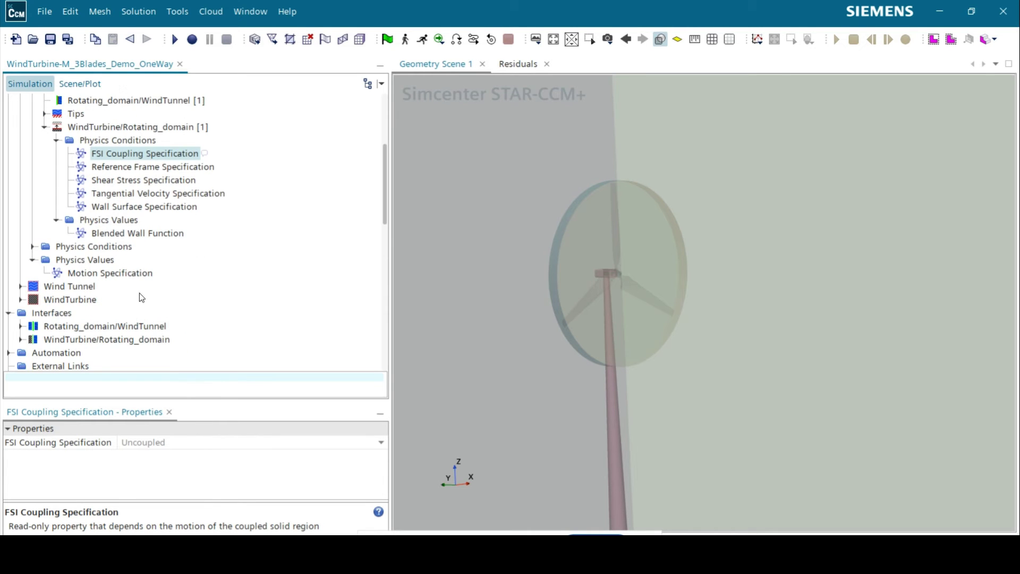
Step: Check the solid-side FSI Coupling Specification on the WindTurbine/Rotating_domain [0] boundary
click(21, 300)
click(33, 313)
scroll(103, 298, down, 1)
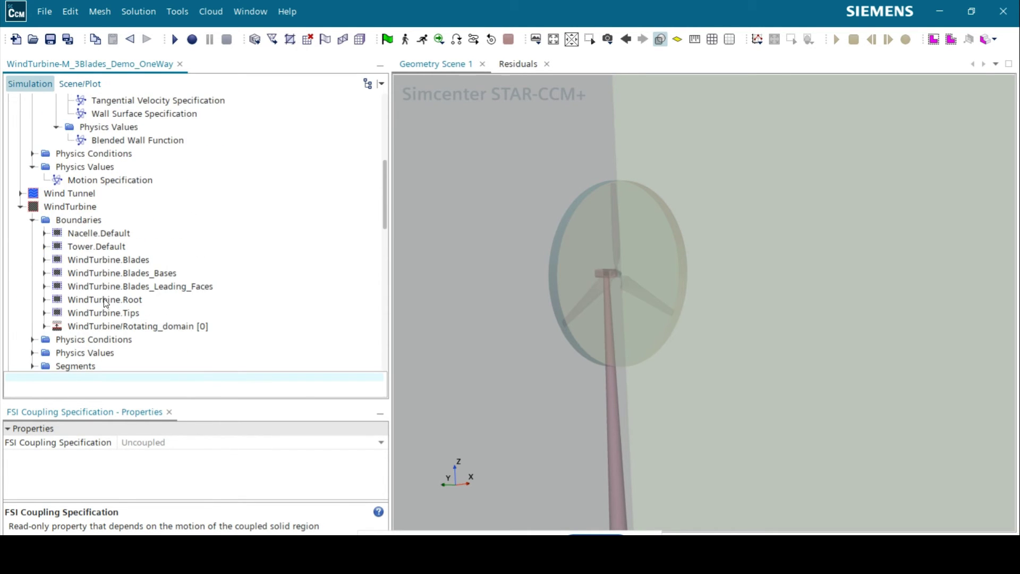
click(131, 327)
scroll(131, 327, down, 1)
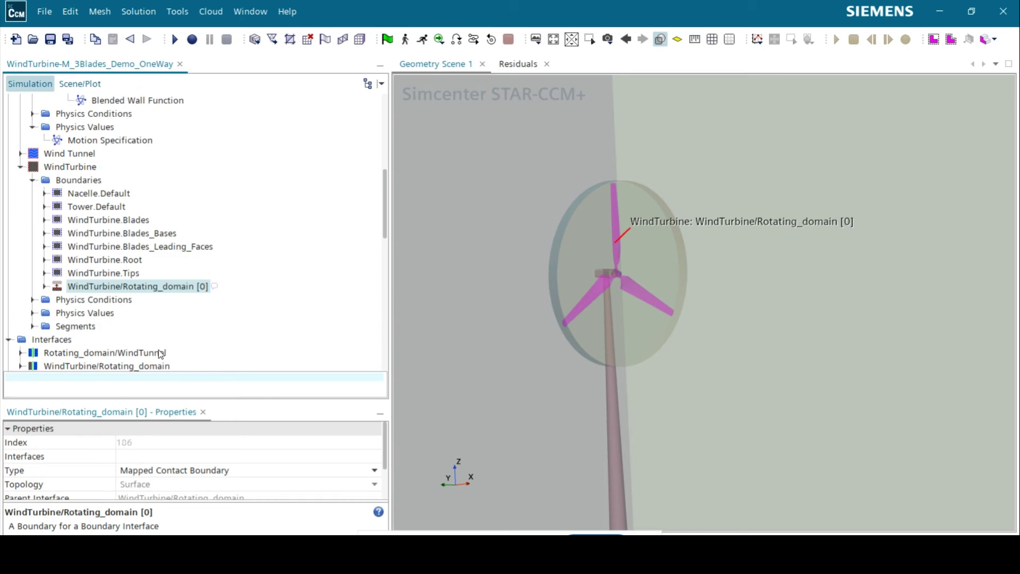
click(45, 286)
click(56, 300)
click(121, 313)
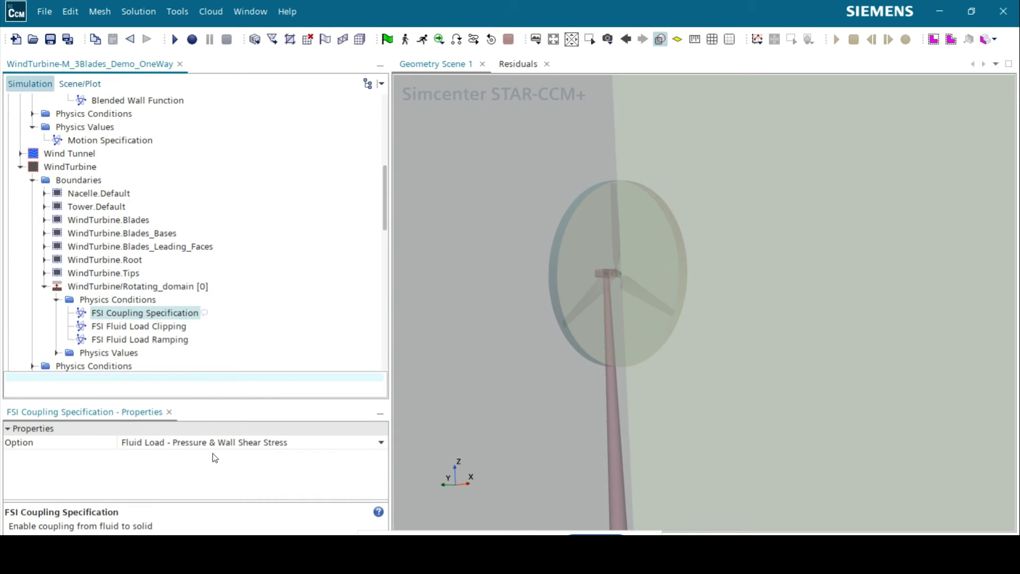
scroll(132, 307, down, 1)
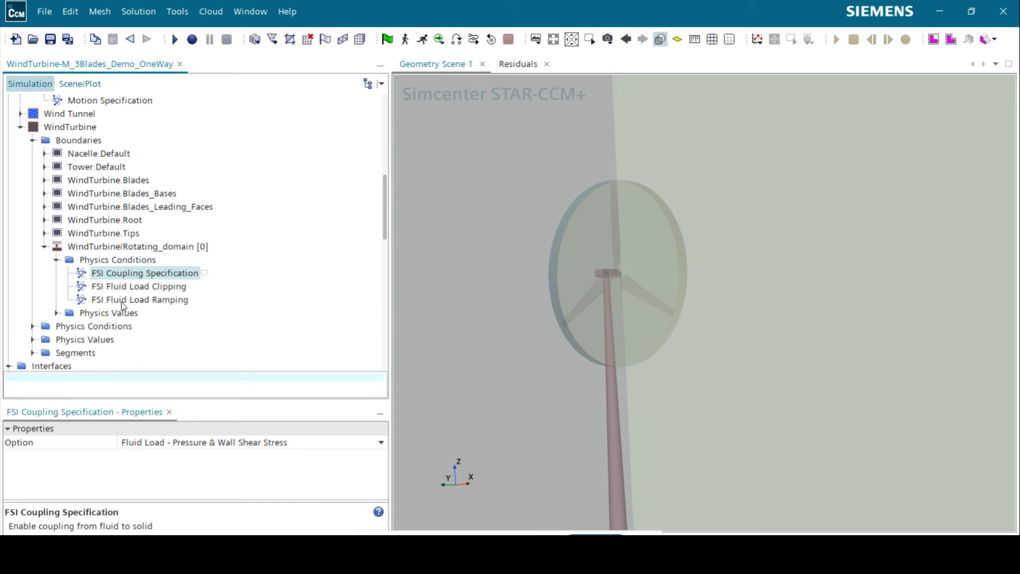
scroll(56, 271, down, 1)
Step: Inspect the FSI Mapped Traction settings on the rotating domain interface
click(56, 273)
scroll(109, 286, down, 1)
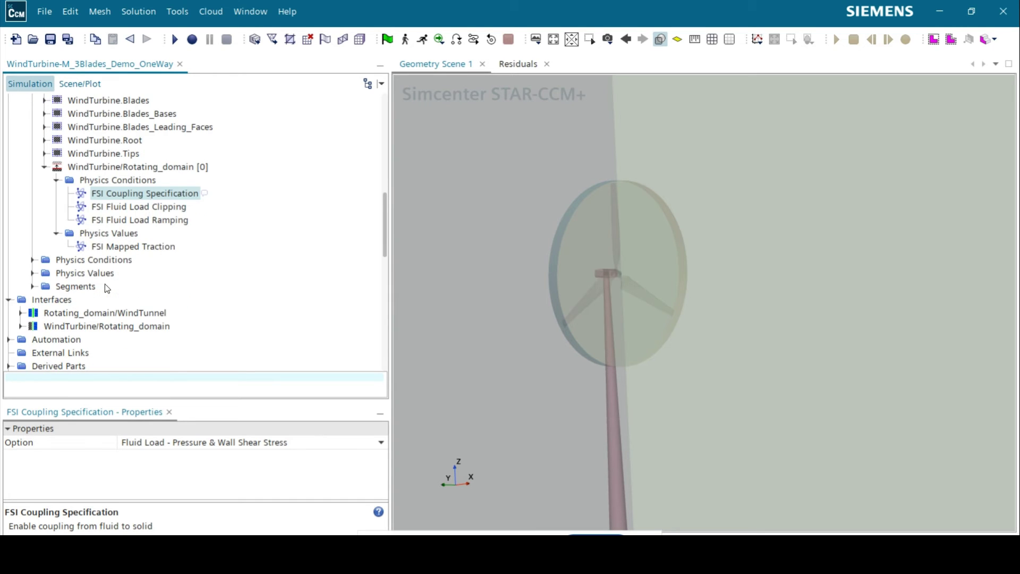
click(101, 248)
scroll(85, 253, down, 1)
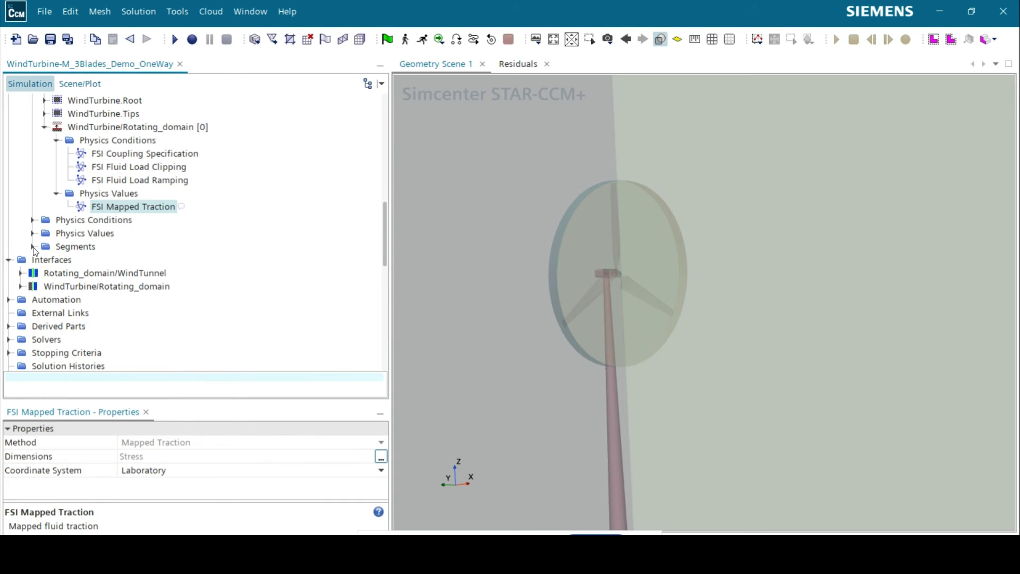
Step: Inspect the fixed Solid Stress Constraint on the tower's Surface Segment 2
click(33, 247)
click(82, 260)
drag(658, 367, 725, 365)
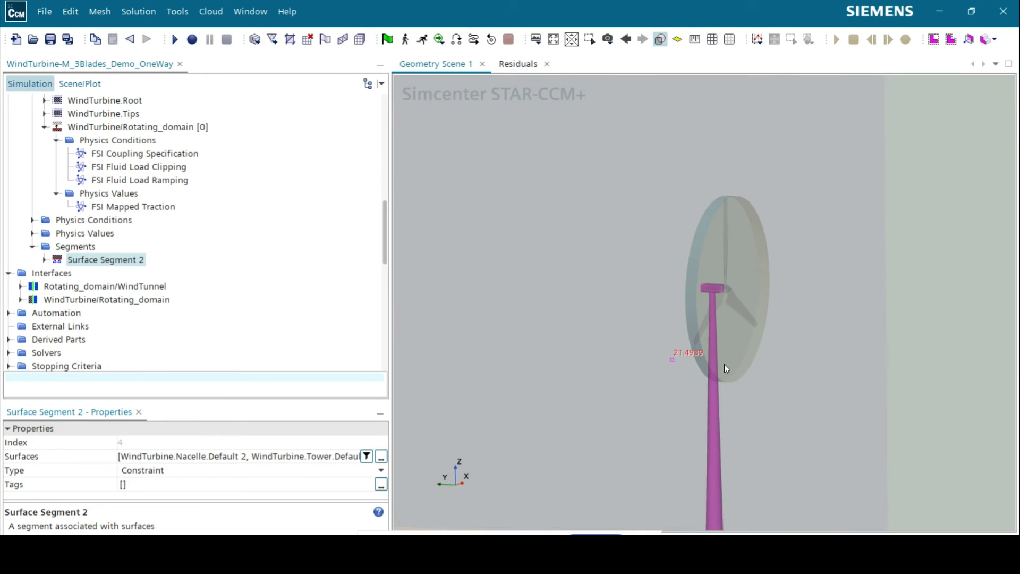
click(44, 260)
click(56, 274)
click(99, 287)
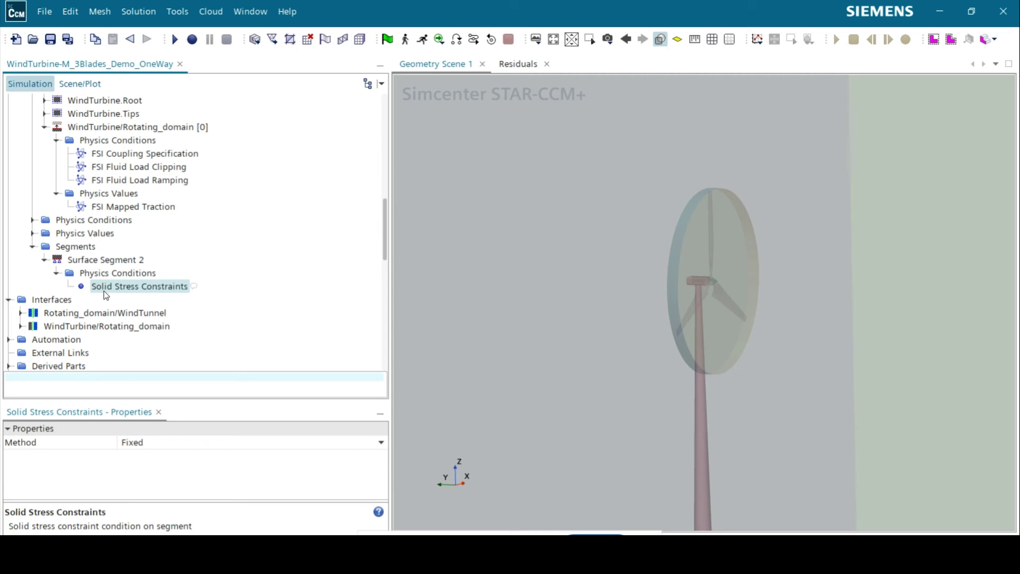
scroll(98, 259, up, 3)
scroll(758, 268, down, 5)
middle_drag(674, 246, 767, 267)
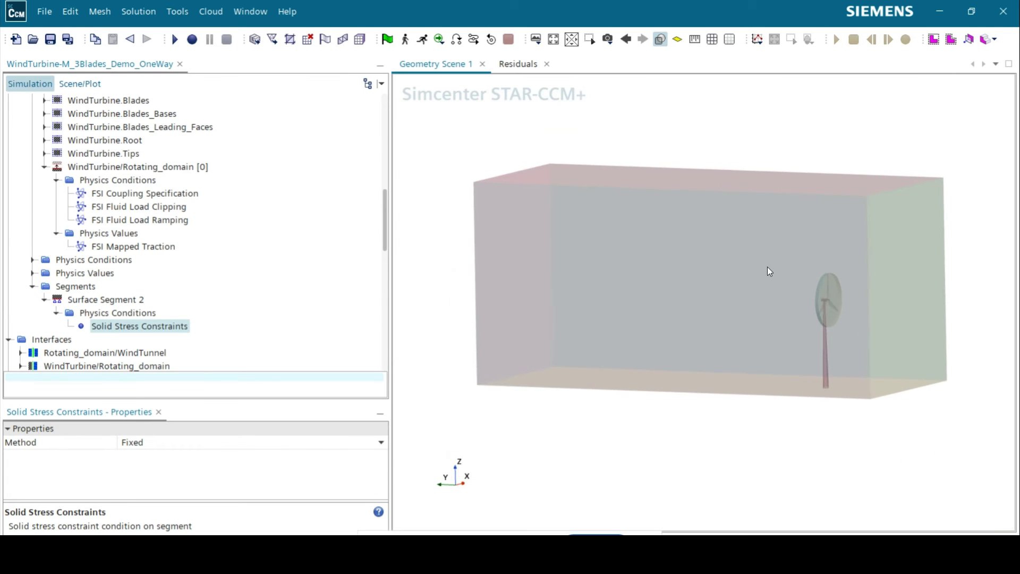
scroll(32, 207, up, 5)
scroll(49, 216, up, 6)
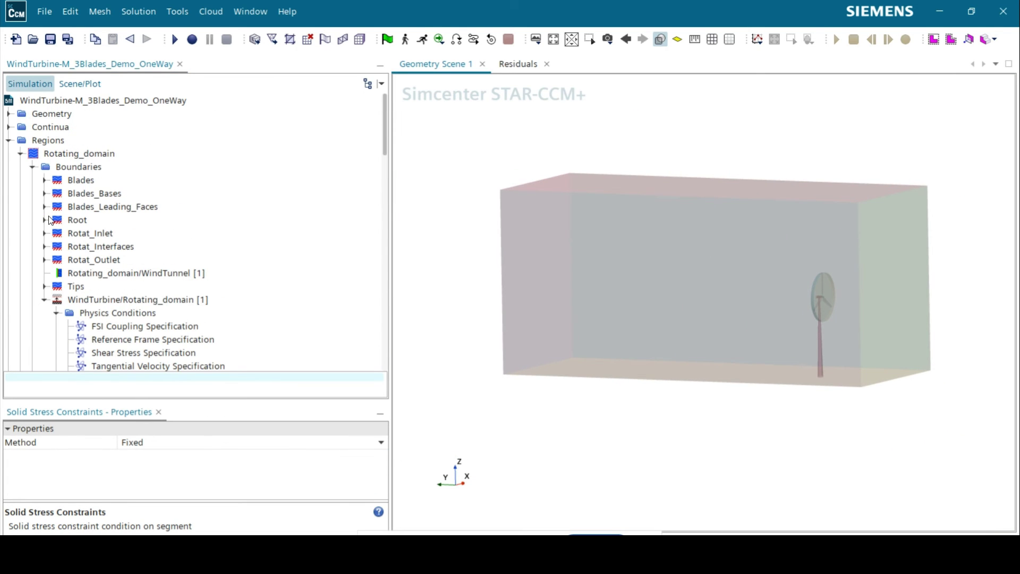
Step: Collapse Regions and Interfaces and inspect the Max_steps global parameter
click(10, 141)
click(9, 154)
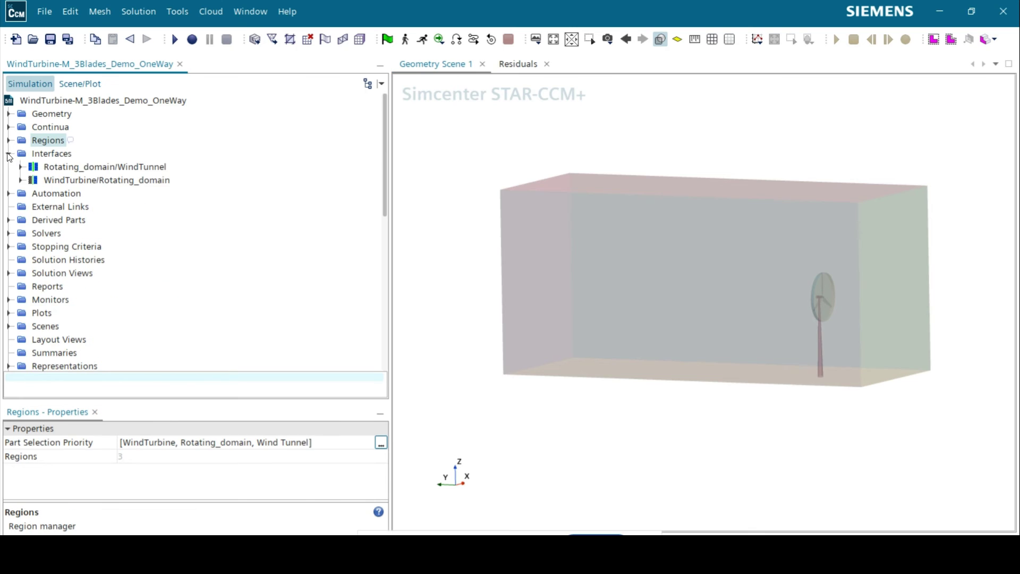
click(9, 167)
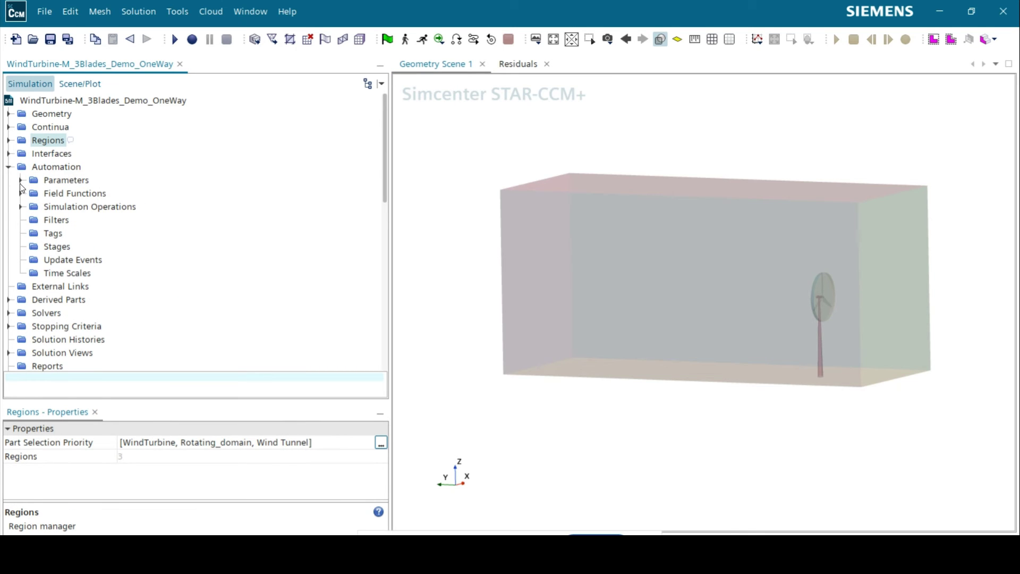
click(20, 180)
click(77, 193)
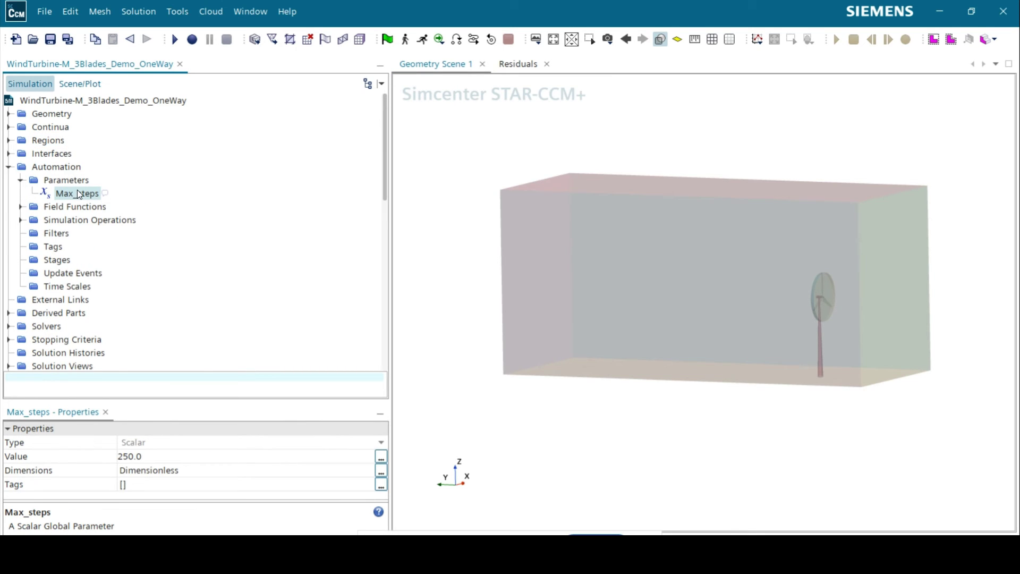
Step: Review the One-way Coupled steps: Clear Solution, Set Parameter and Solve for Fluid and Solid
click(20, 220)
click(33, 233)
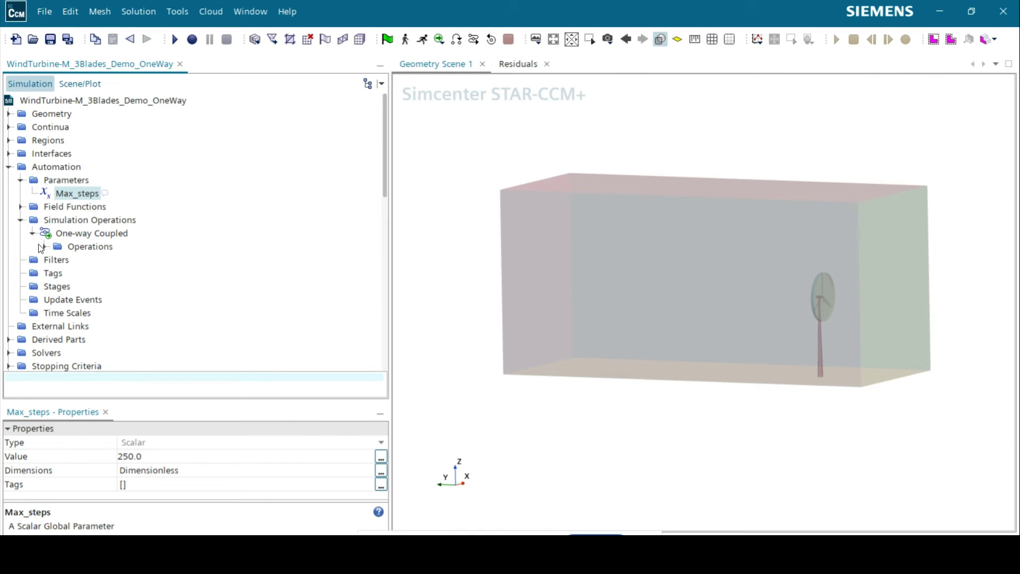
click(44, 247)
click(103, 262)
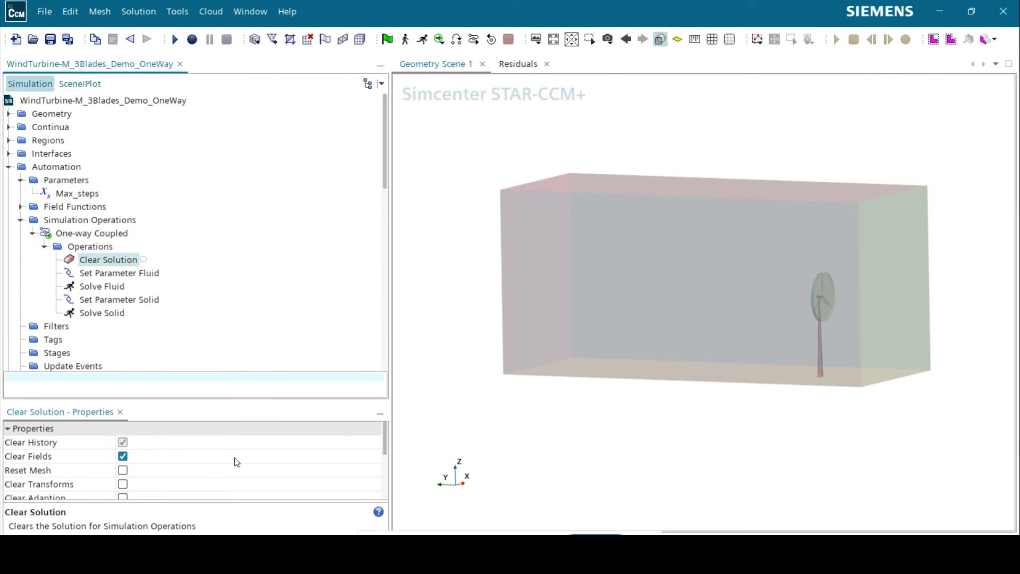
scroll(232, 458, down, 1)
click(150, 273)
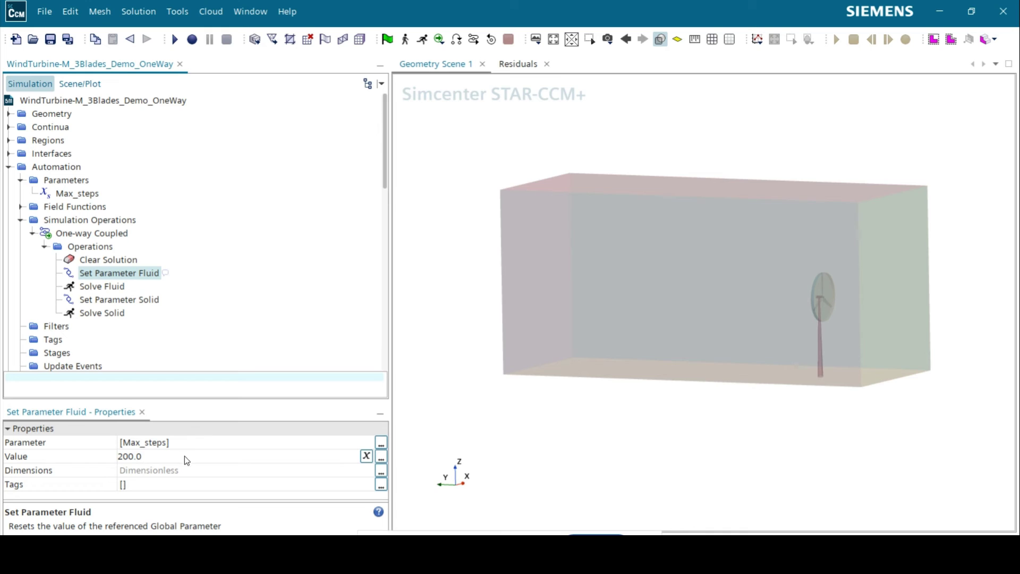
click(109, 287)
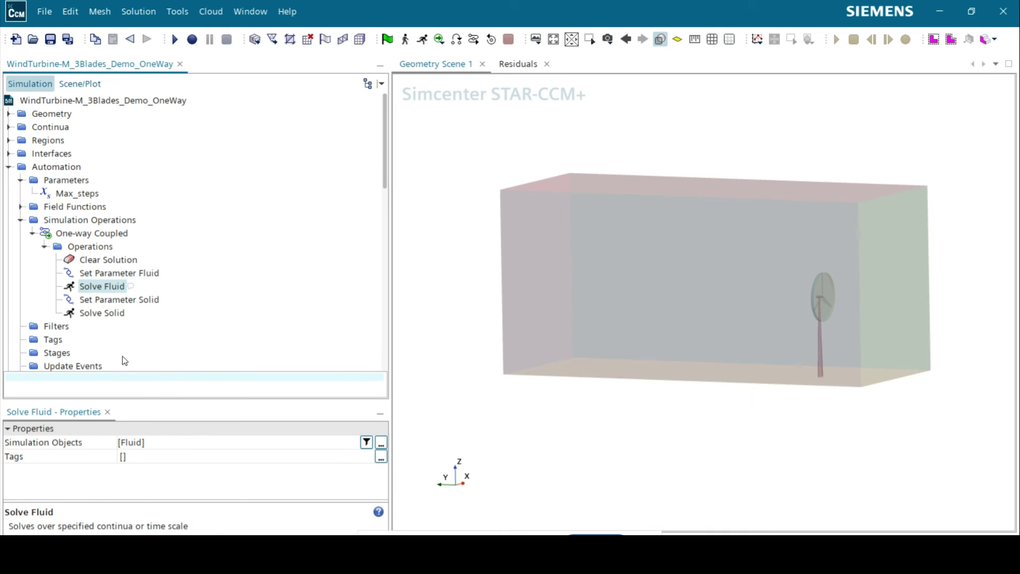
click(131, 301)
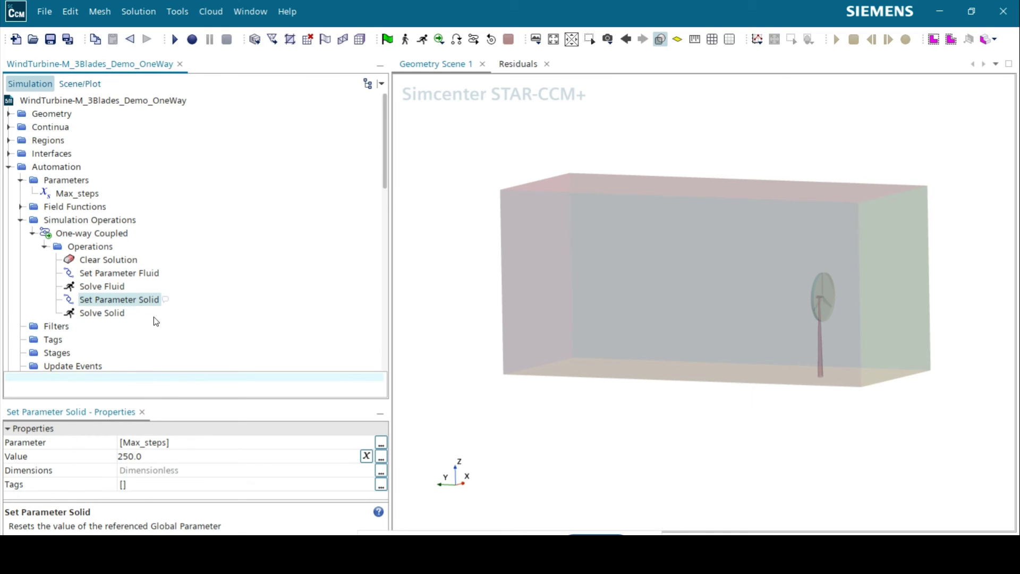
click(94, 315)
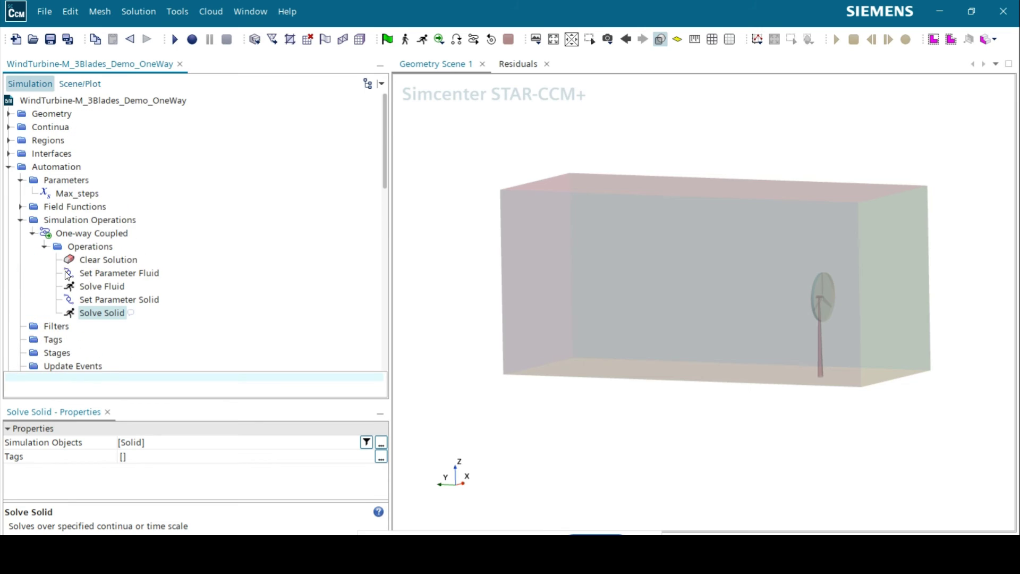
Step: Review the Displacement, Force and Maximum Steps stopping criteria
click(9, 166)
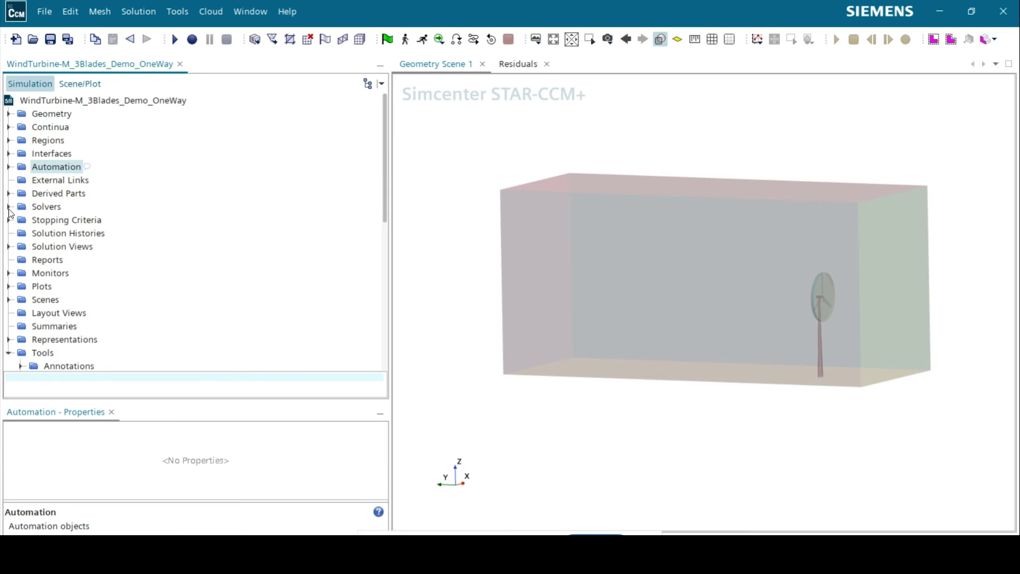
click(10, 220)
click(44, 235)
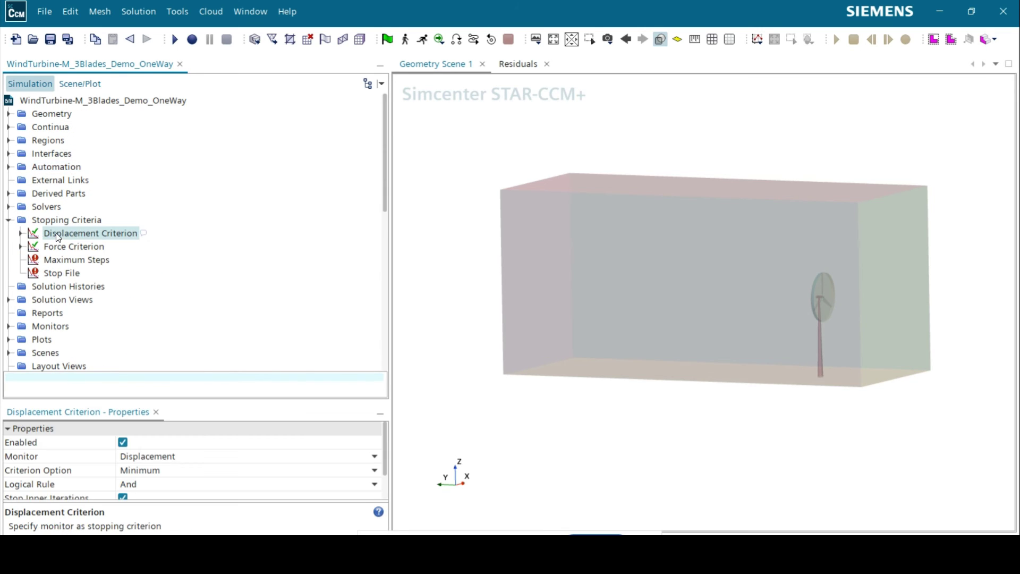
click(64, 246)
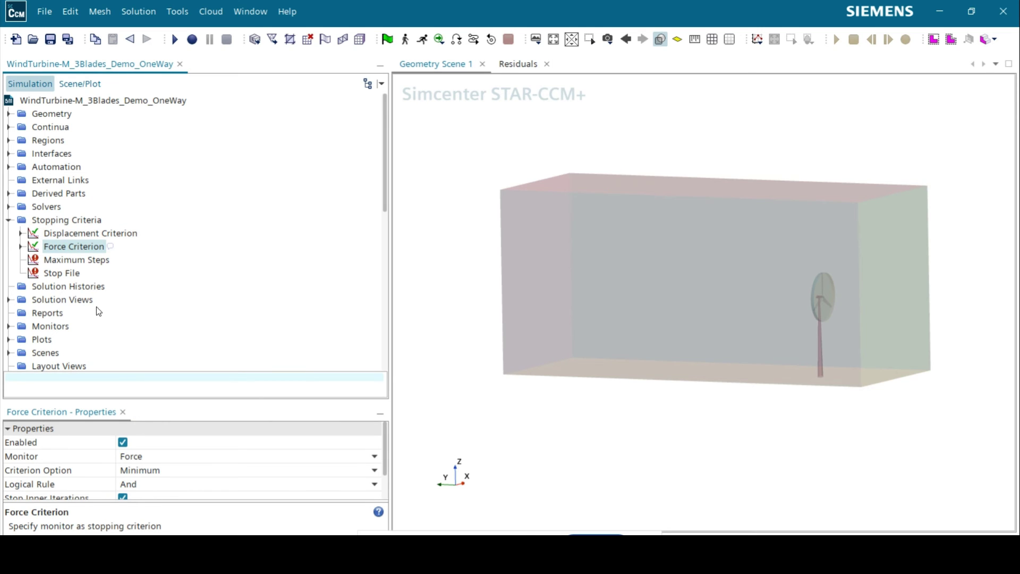
click(77, 261)
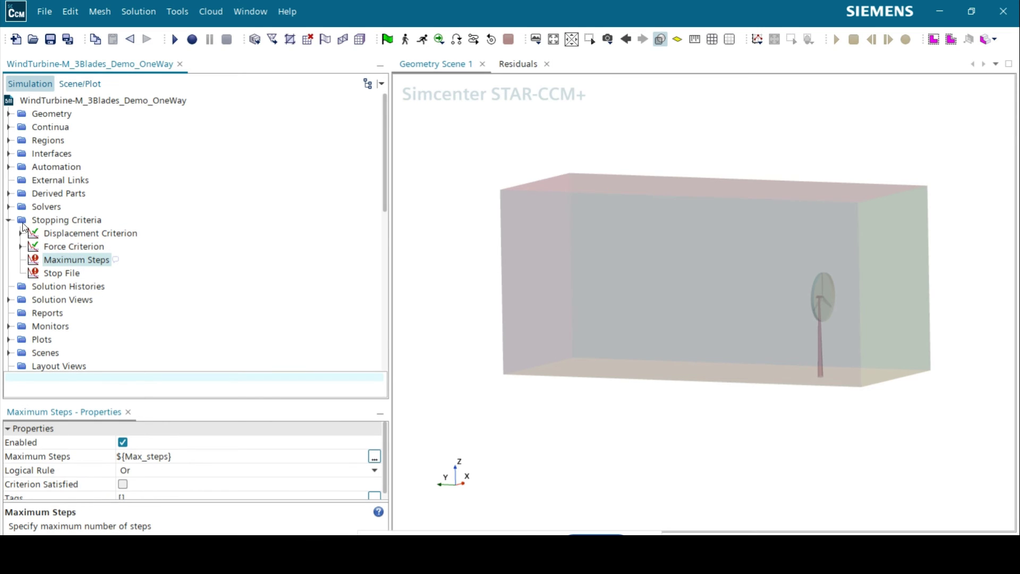
click(9, 220)
Step: Switch to the Residuals plot and move its legend down into the plot area
click(526, 66)
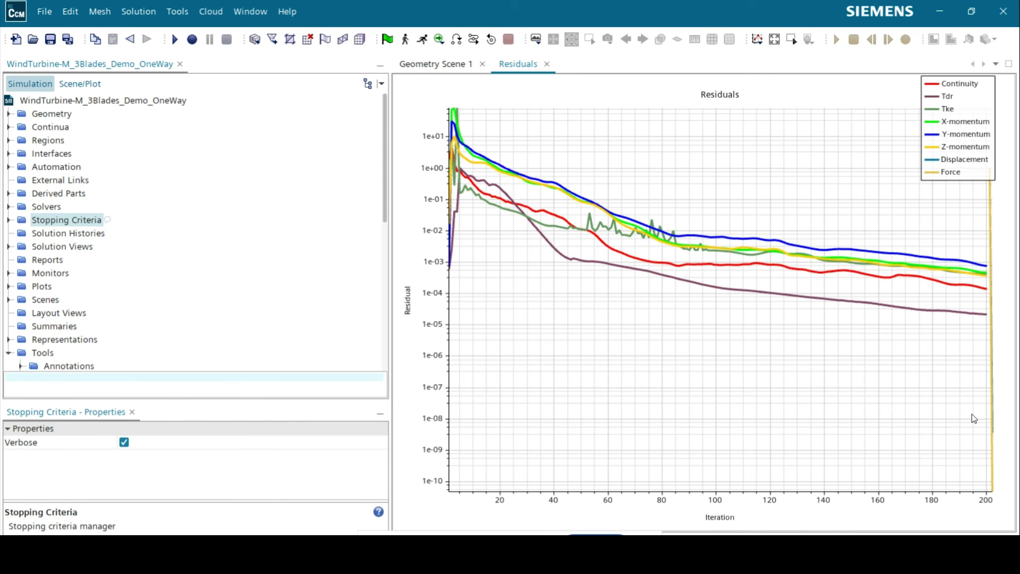
right_click(974, 419)
click(758, 379)
mouse_move(699, 249)
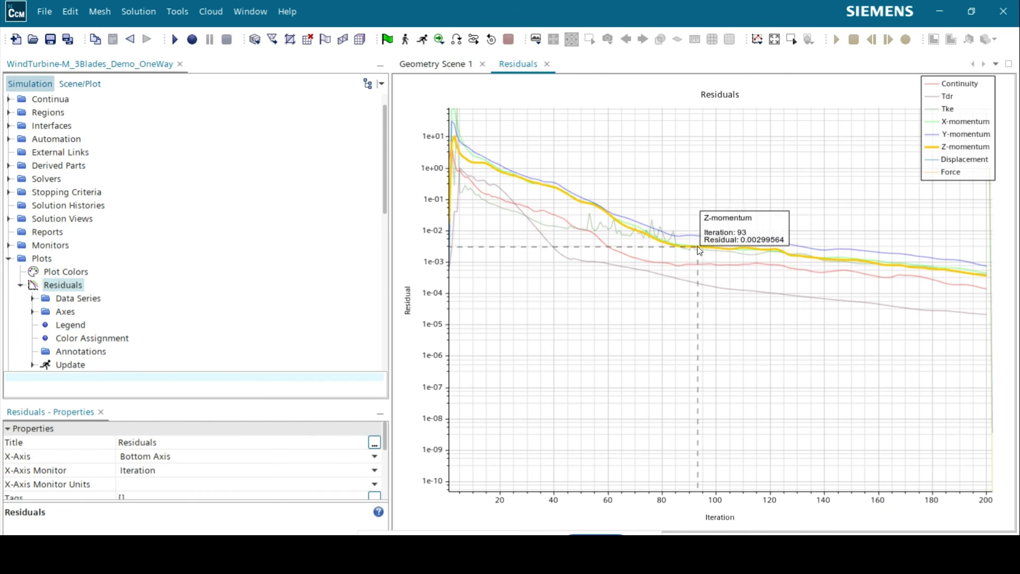
drag(978, 186, 909, 211)
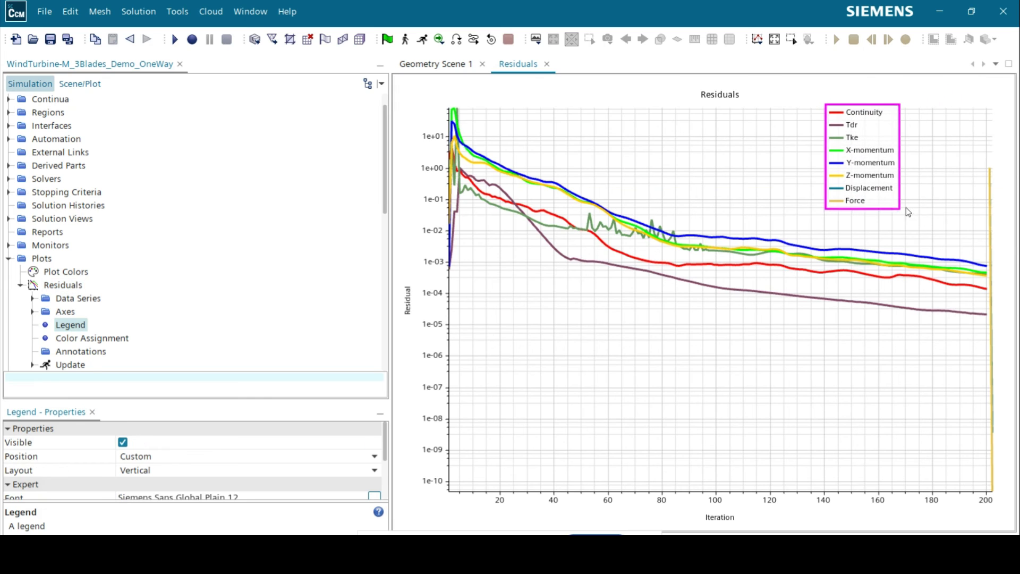
Step: Collapse the Residuals plot branch and expand the Scenes folder
click(20, 285)
scroll(19, 271, down, 2)
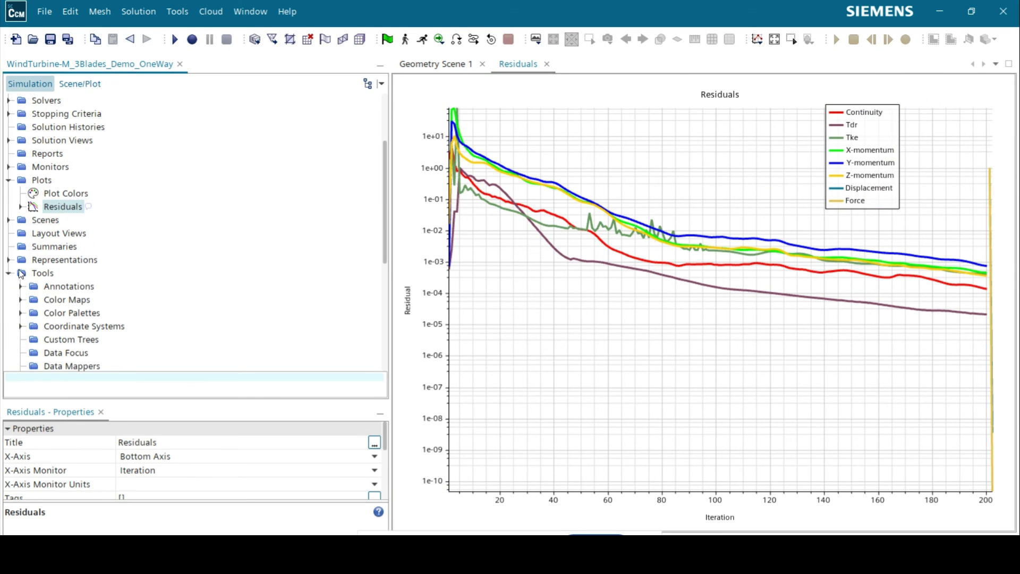
scroll(21, 266, up, 3)
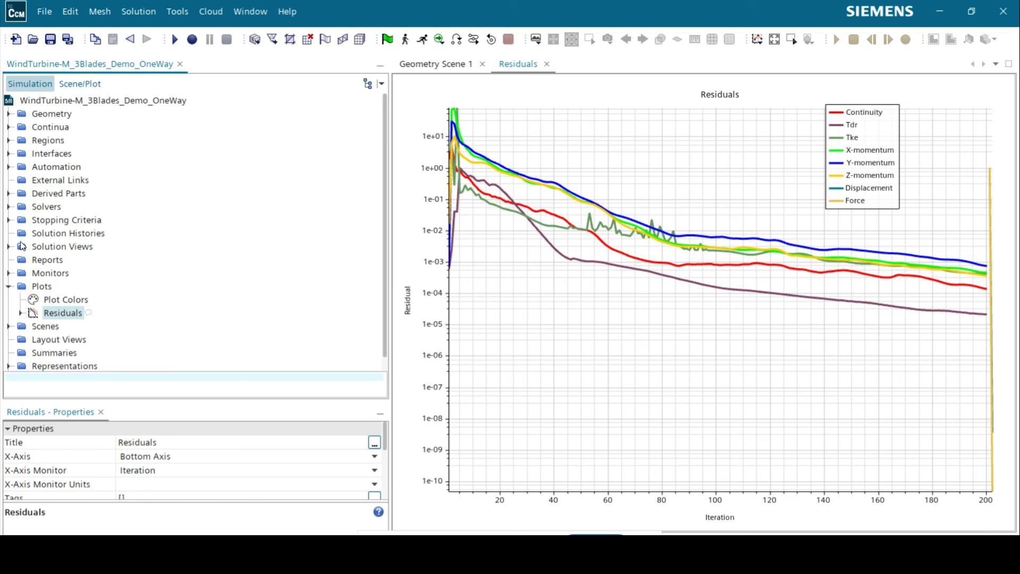
scroll(24, 249, down, 1)
click(9, 312)
scroll(84, 308, down, 2)
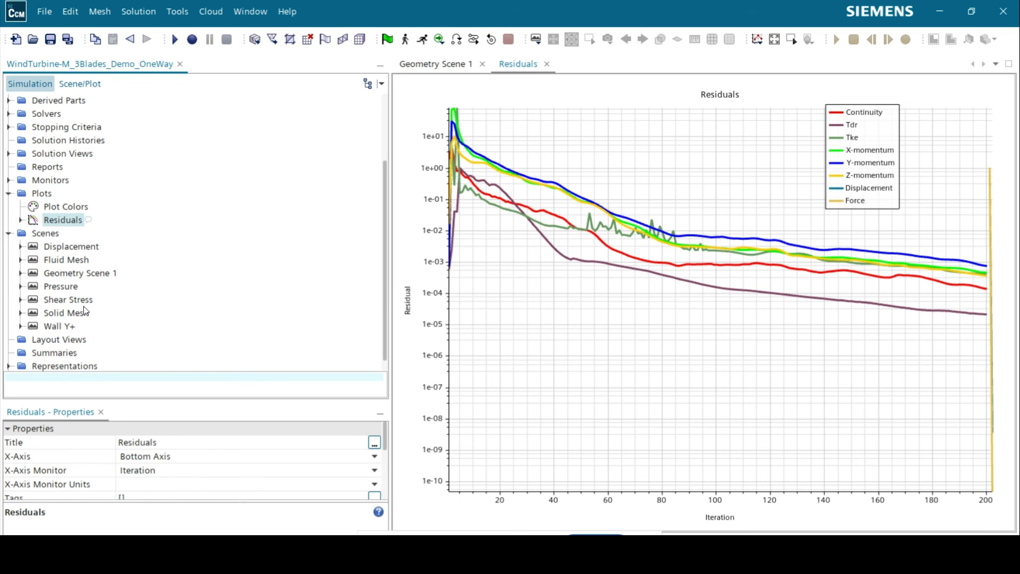
Step: Open the Shear Stress scene, orbit the blades, then open the Displacement scene
double_click(80, 301)
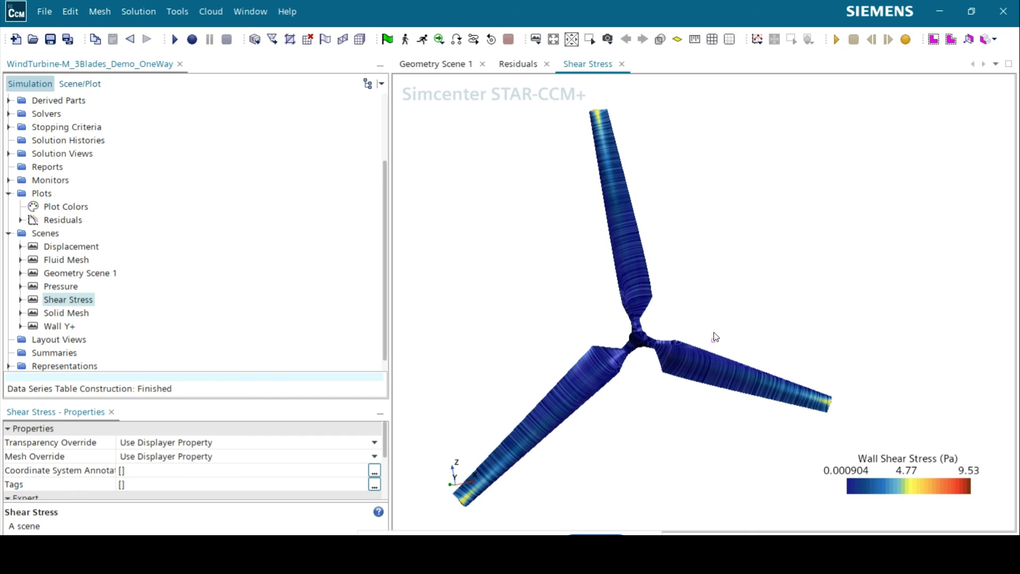
drag(715, 337, 777, 337)
scroll(774, 339, down, 3)
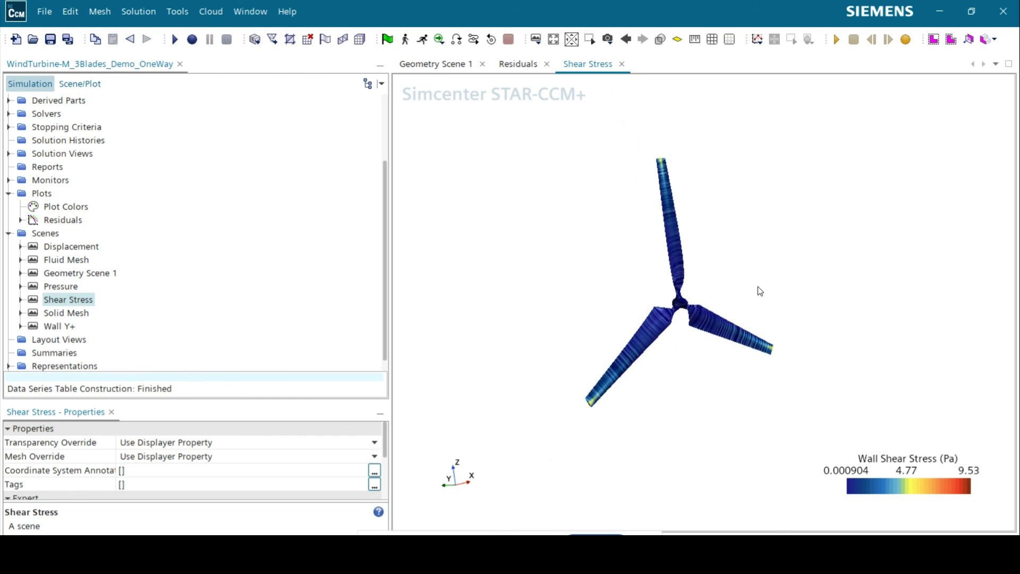
double_click(72, 246)
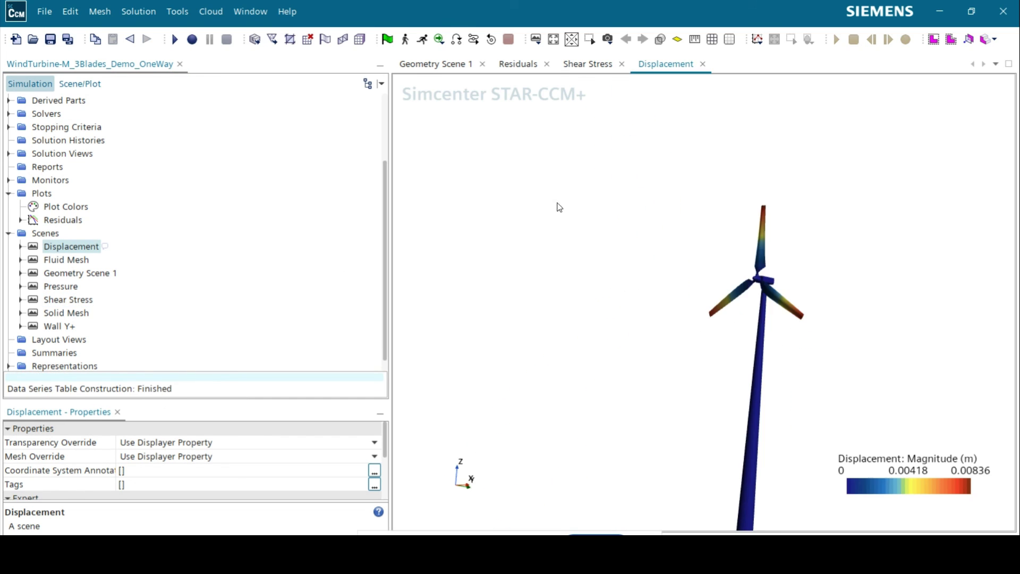